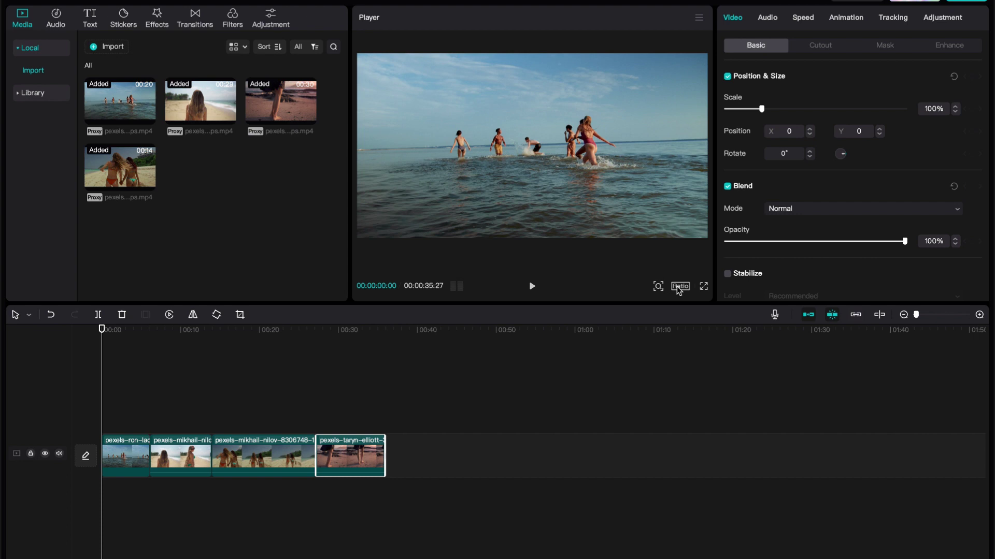
- Switch the project to a 16:9 aspect ratio and preview the clips
{"action": "left_click", "coordinate": [678, 288]}
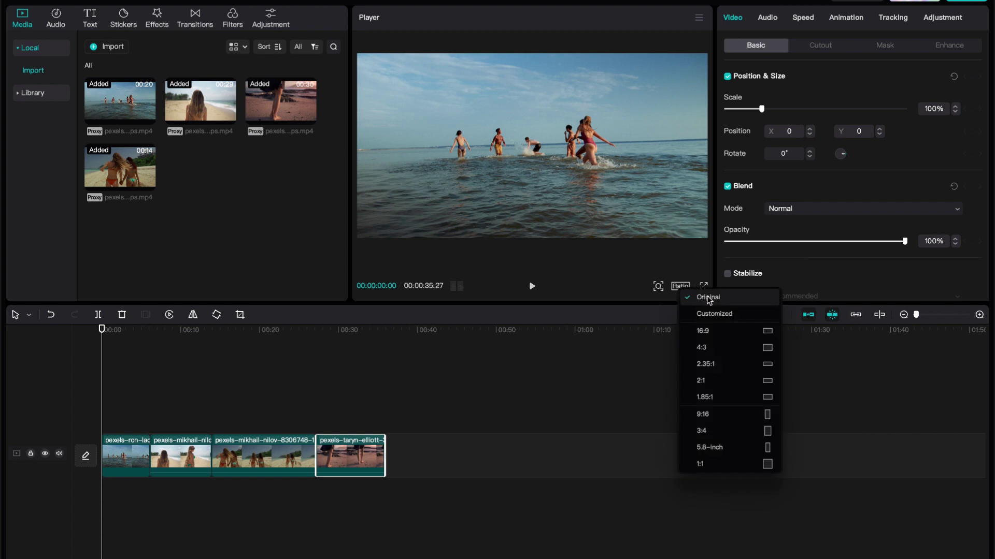
{"action": "left_click", "coordinate": [703, 332]}
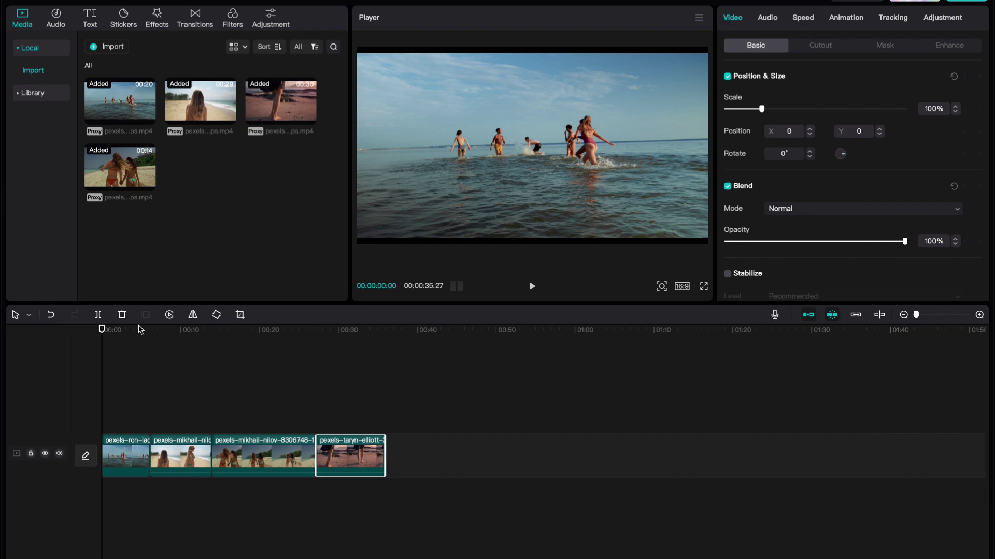
{"action": "left_click_drag", "start_coordinate": [127, 330], "coordinate": [127, 444]}
- Enlarge the first beach clip to 107% scale in the player
{"action": "left_click", "coordinate": [130, 450]}
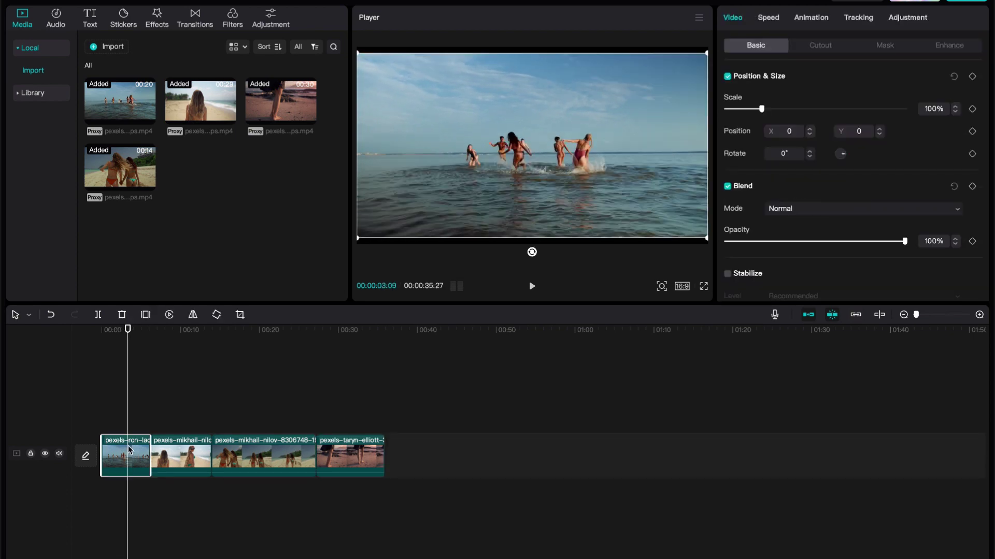
{"action": "left_click_drag", "start_coordinate": [130, 330], "coordinate": [133, 417]}
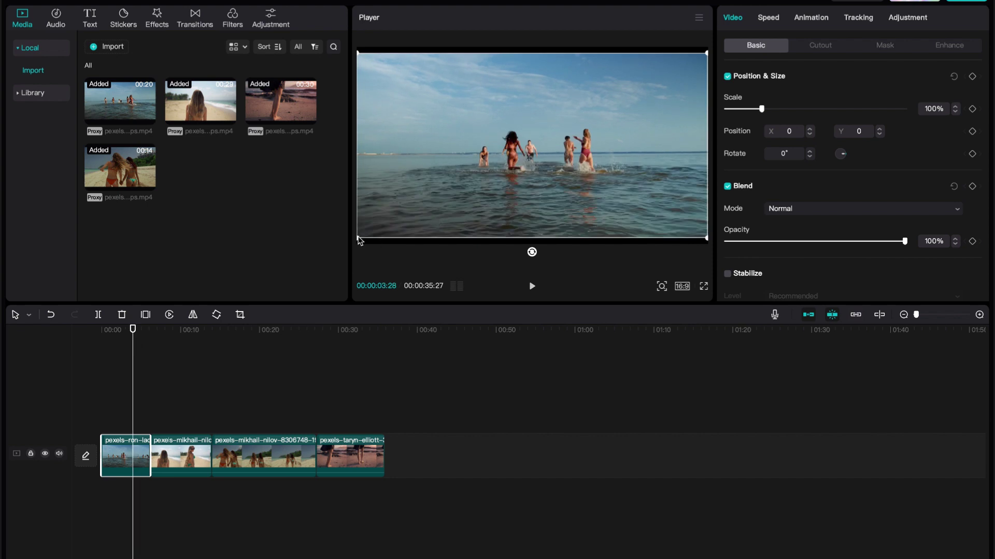
{"action": "left_click_drag", "start_coordinate": [358, 239], "coordinate": [354, 250]}
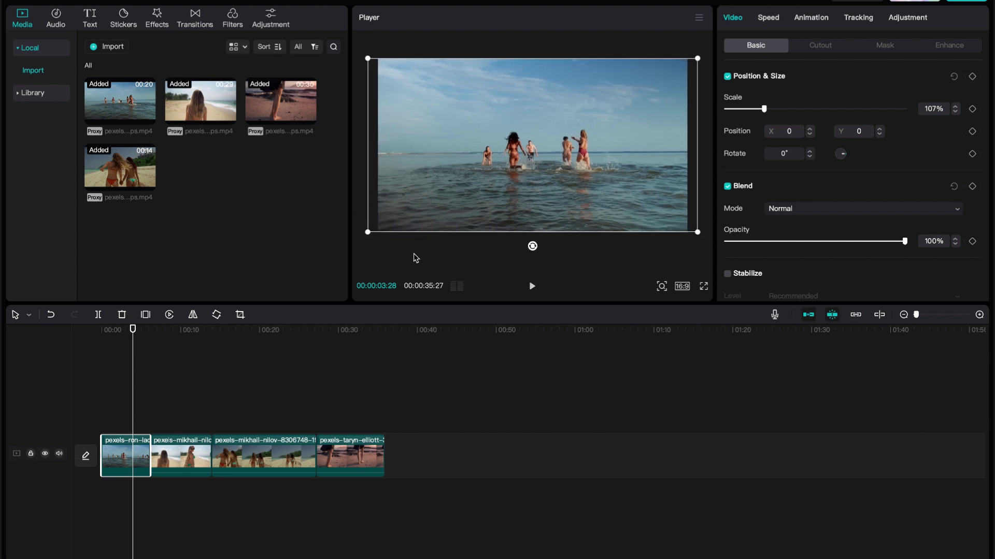
{"action": "mouse_move", "coordinate": [111, 331]}
{"action": "left_mouse_down"}
{"action": "mouse_move", "coordinate": [83, 333]}
{"action": "mouse_move", "coordinate": [215, 356]}
{"action": "mouse_move", "coordinate": [91, 363]}
{"action": "mouse_move", "coordinate": [386, 375]}
{"action": "mouse_move", "coordinate": [113, 384]}
{"action": "mouse_move", "coordinate": [240, 384]}
{"action": "mouse_move", "coordinate": [344, 399]}
{"action": "mouse_move", "coordinate": [68, 420]}
{"action": "left_mouse_up"}
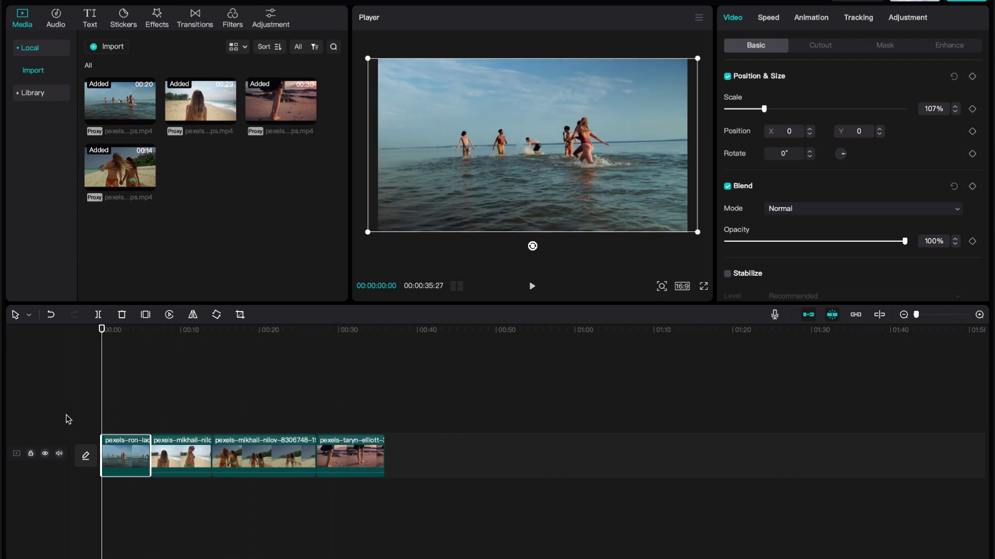
- Put the plain black B&W library clip on a track above the footage, spanning 00:00 to 35:27
{"action": "left_click", "coordinate": [152, 397]}
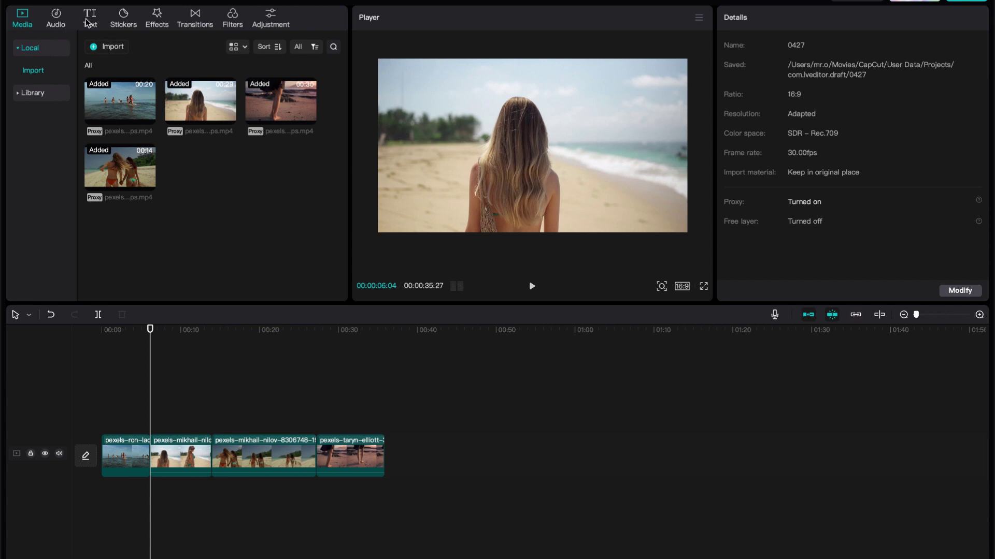
{"action": "left_click", "coordinate": [123, 19]}
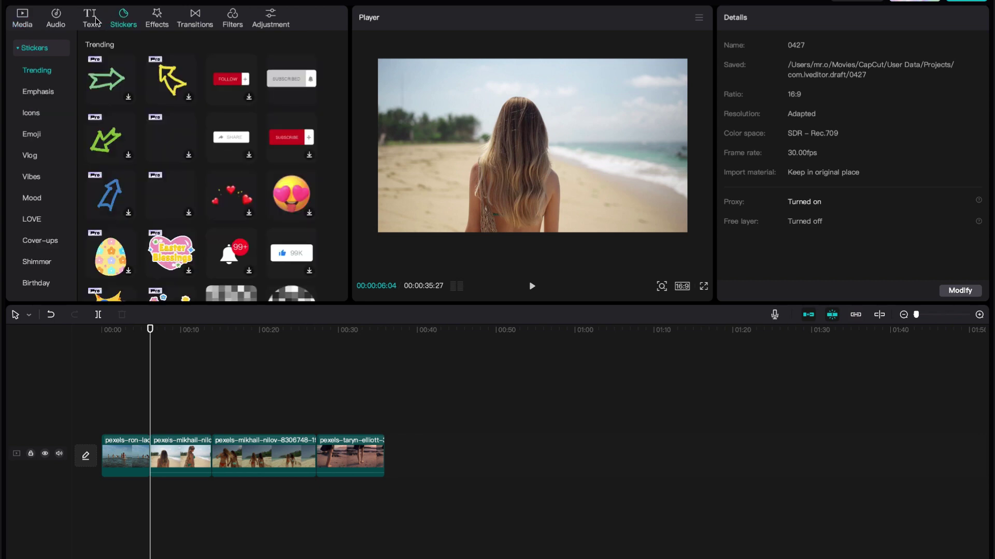
{"action": "left_click", "coordinate": [23, 23]}
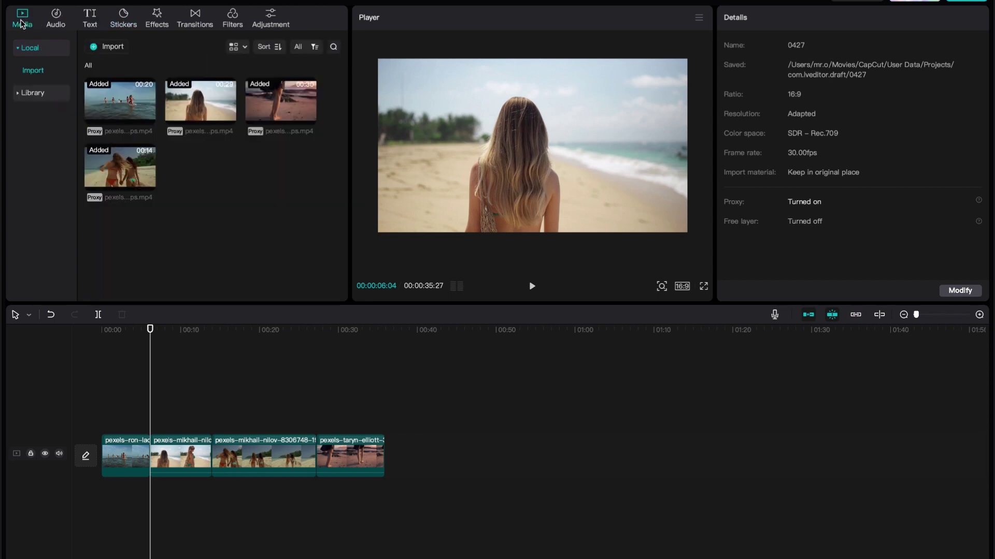
{"action": "left_click", "coordinate": [35, 96]}
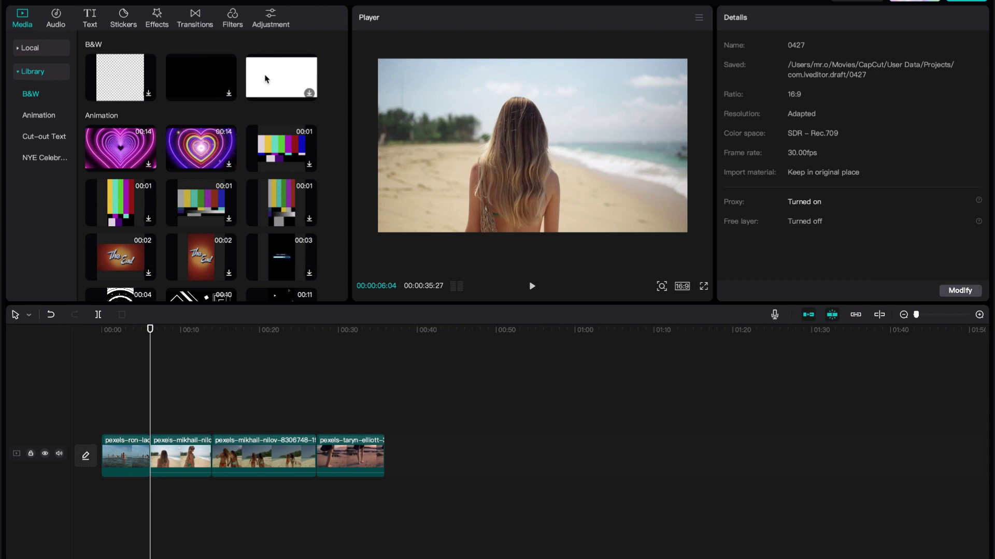
{"action": "left_click_drag", "start_coordinate": [198, 76], "coordinate": [117, 425]}
{"action": "left_click", "coordinate": [228, 93]}
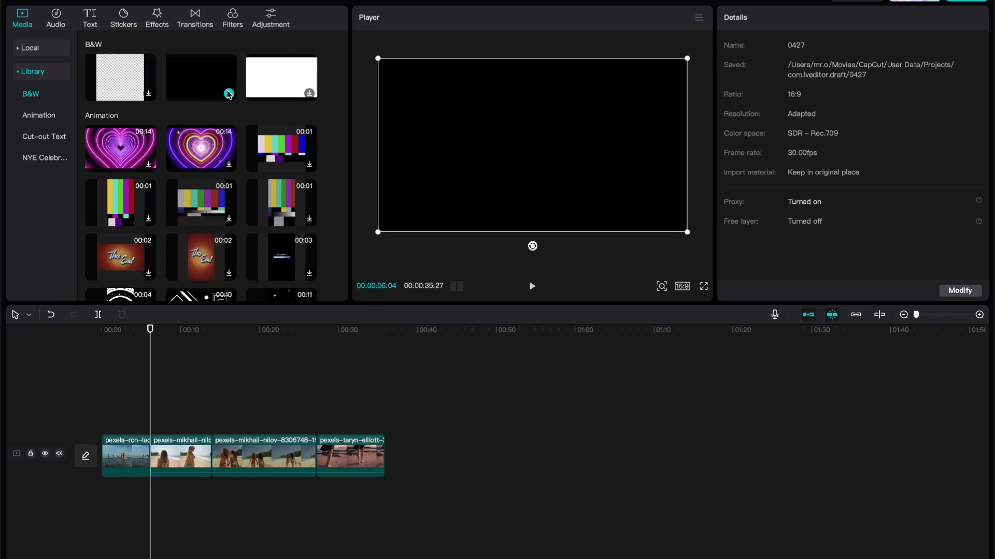
{"action": "left_click_drag", "start_coordinate": [173, 456], "coordinate": [383, 415]}
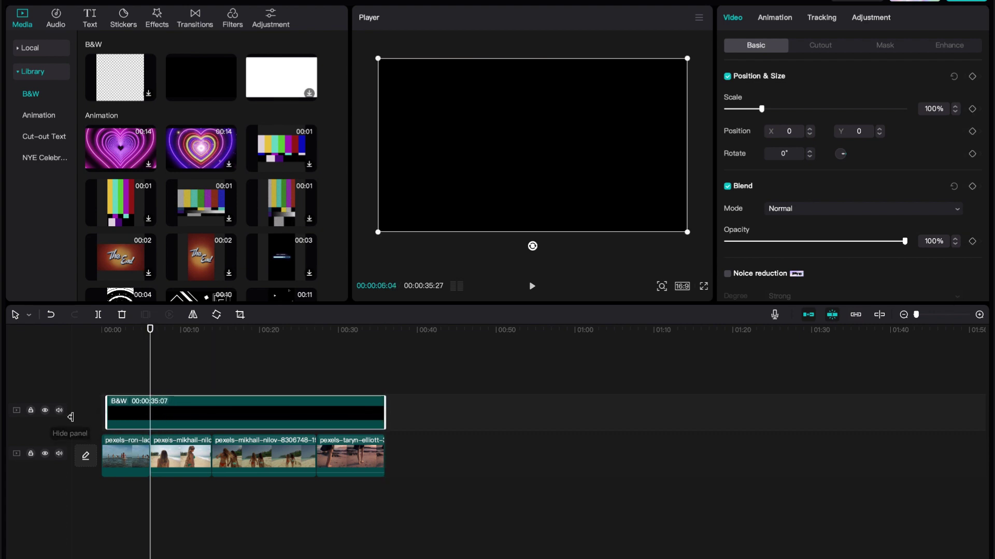
{"action": "left_click_drag", "start_coordinate": [106, 413], "coordinate": [100, 413]}
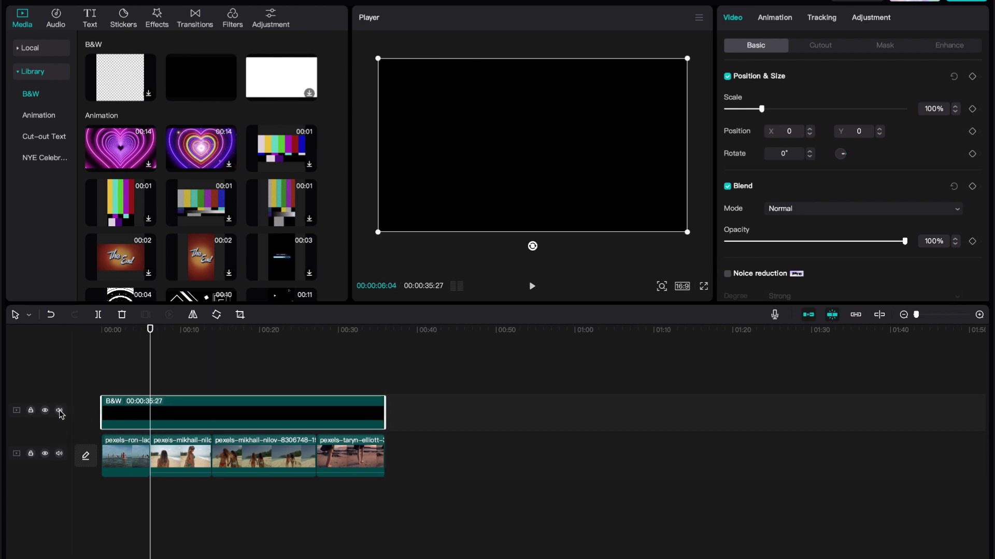
- Give the black clip a reversed Filmstrip mask at size 898, leaving thin letterbox bars
{"action": "left_click", "coordinate": [144, 330]}
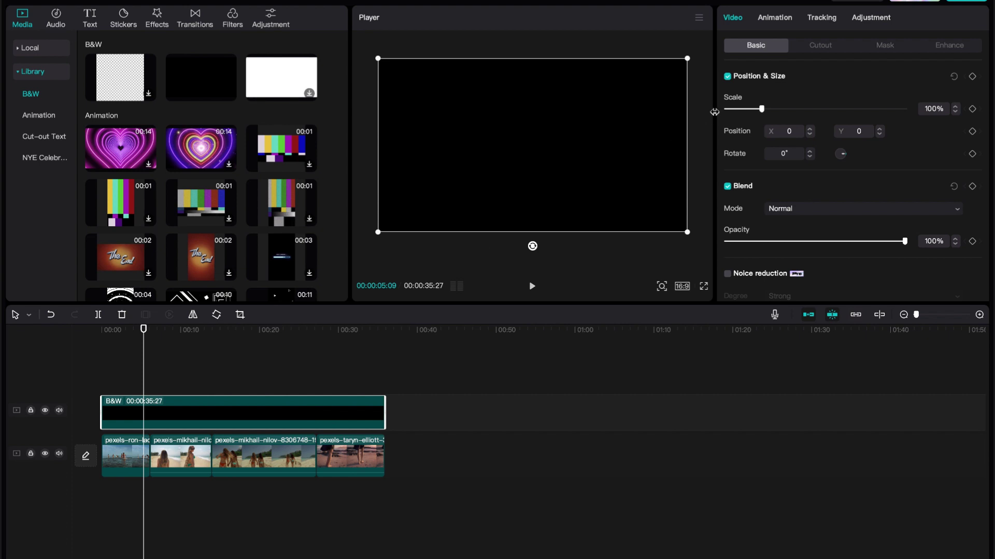
{"action": "left_click", "coordinate": [837, 49]}
{"action": "left_click", "coordinate": [872, 49]}
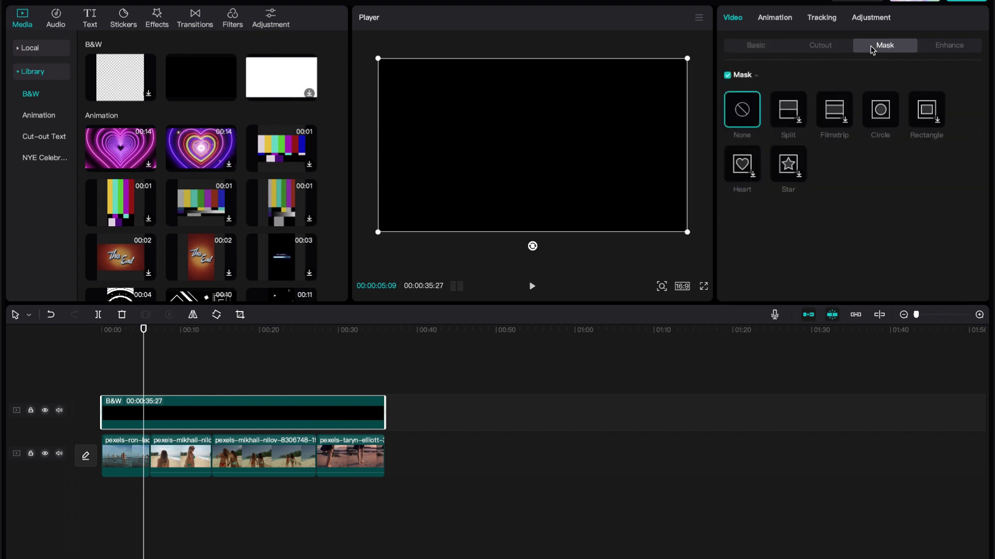
{"action": "left_click", "coordinate": [834, 115]}
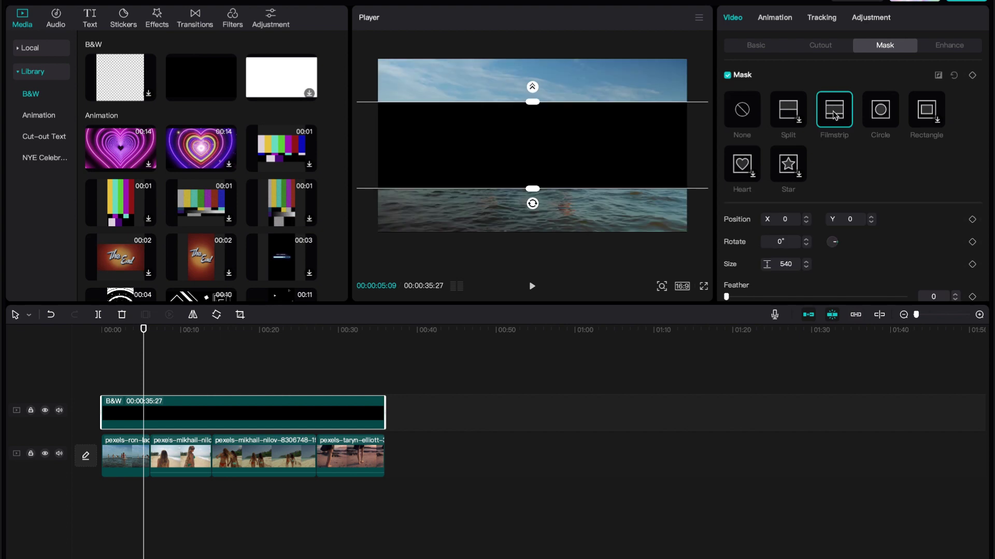
{"action": "left_click", "coordinate": [939, 76]}
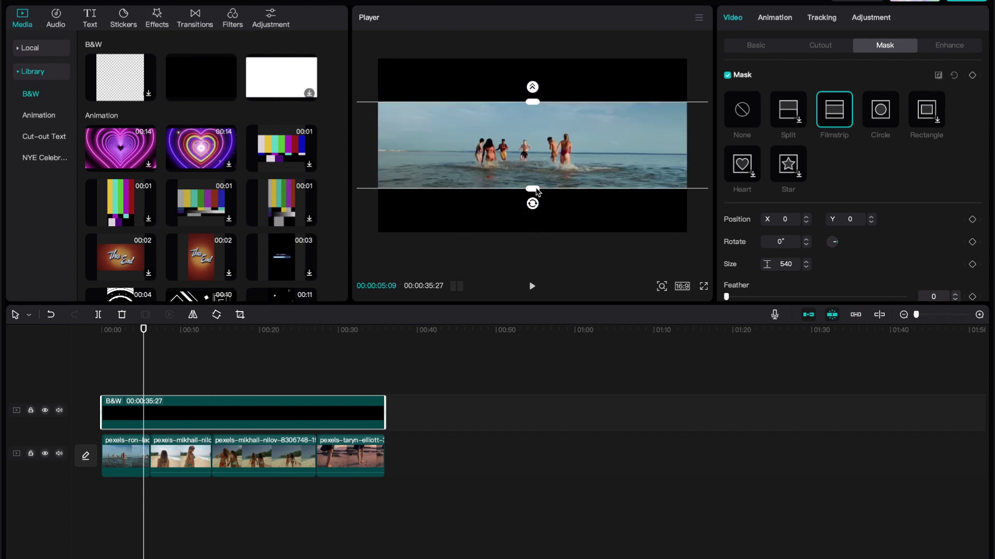
{"action": "left_click_drag", "start_coordinate": [537, 193], "coordinate": [535, 218]}
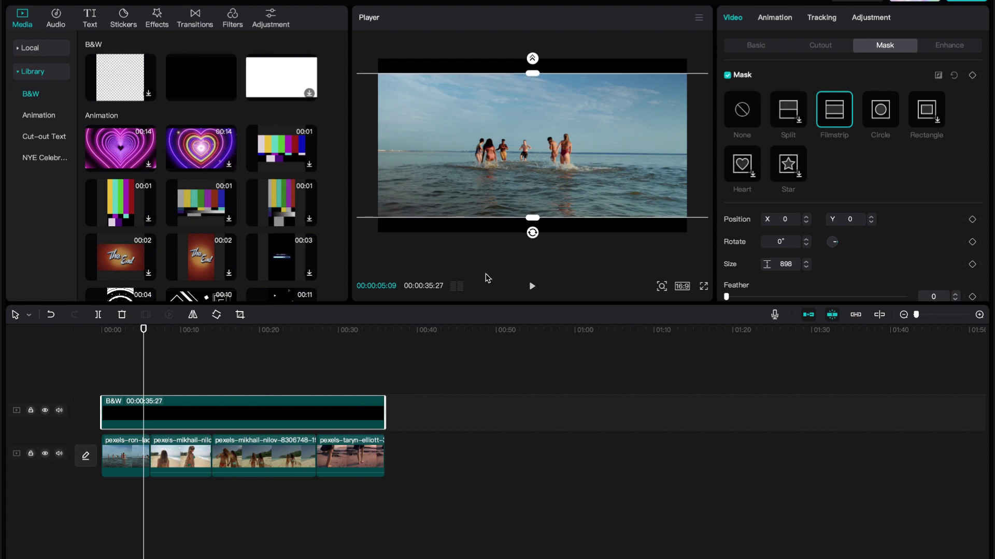
{"action": "left_click", "coordinate": [238, 353]}
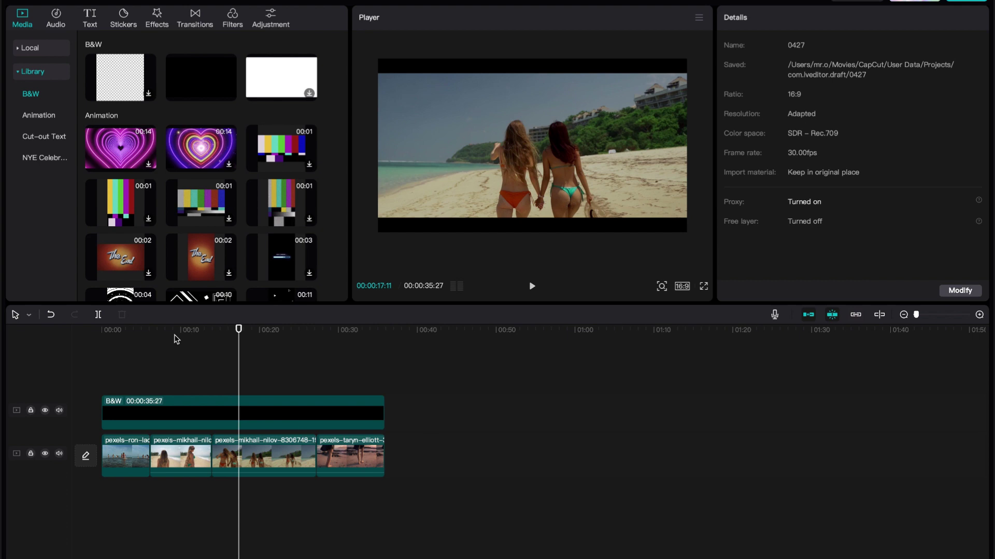
- Preview the footage and browse to the Movies filter category
{"action": "left_click", "coordinate": [114, 334]}
{"action": "left_click_drag", "start_coordinate": [114, 335], "coordinate": [96, 376]}
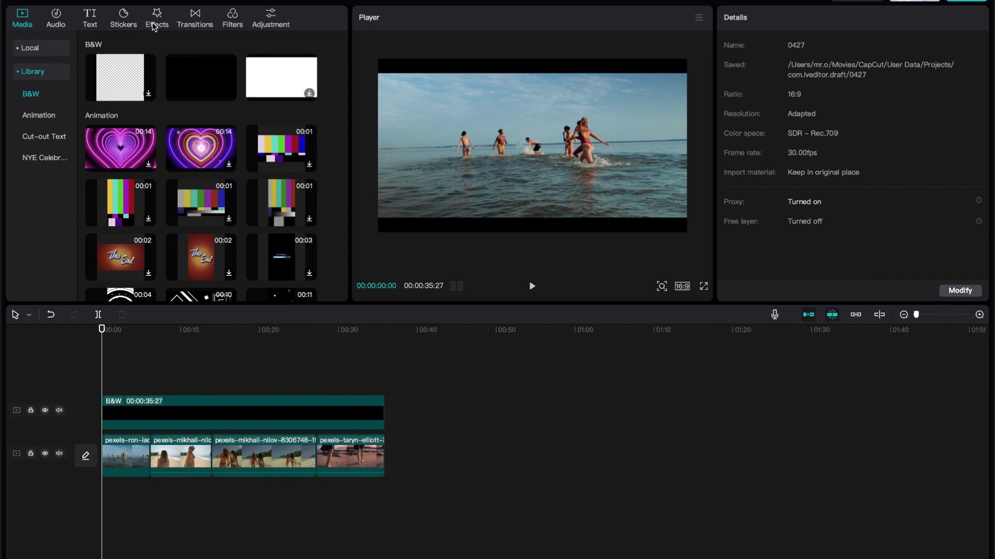
{"action": "left_click", "coordinate": [231, 20]}
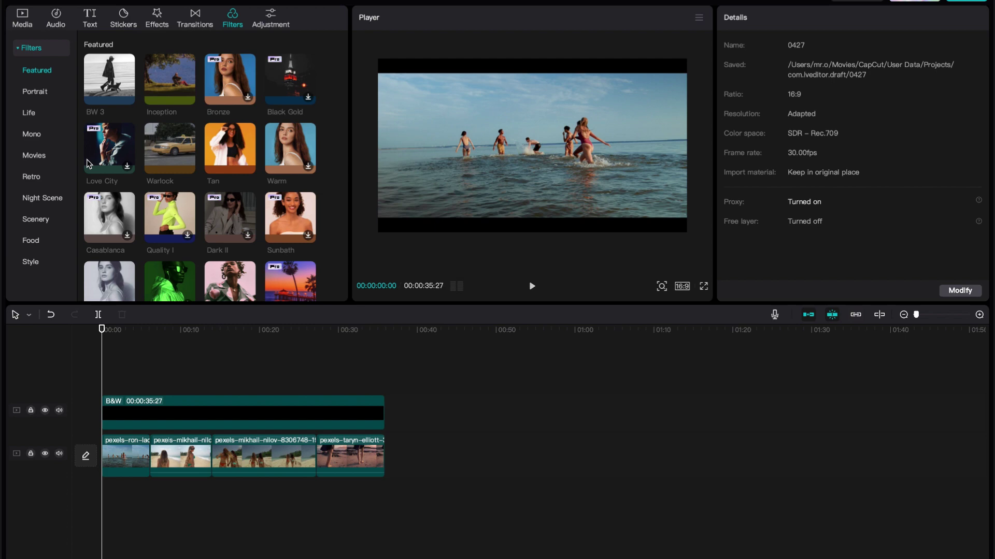
{"action": "scroll", "coordinate": [154, 151], "scroll_direction": "down", "scroll_amount": 20}
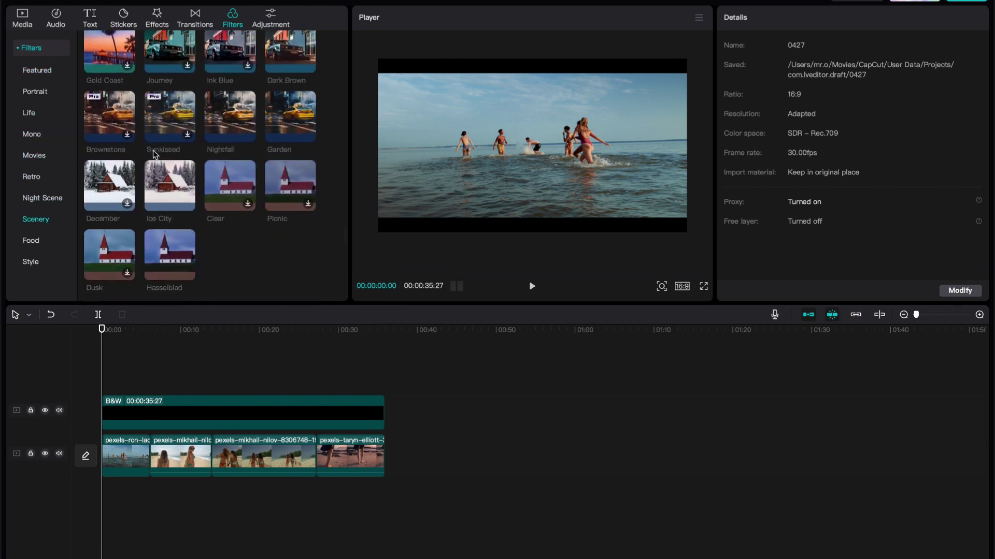
{"action": "scroll", "coordinate": [154, 151], "scroll_direction": "up", "scroll_amount": 10}
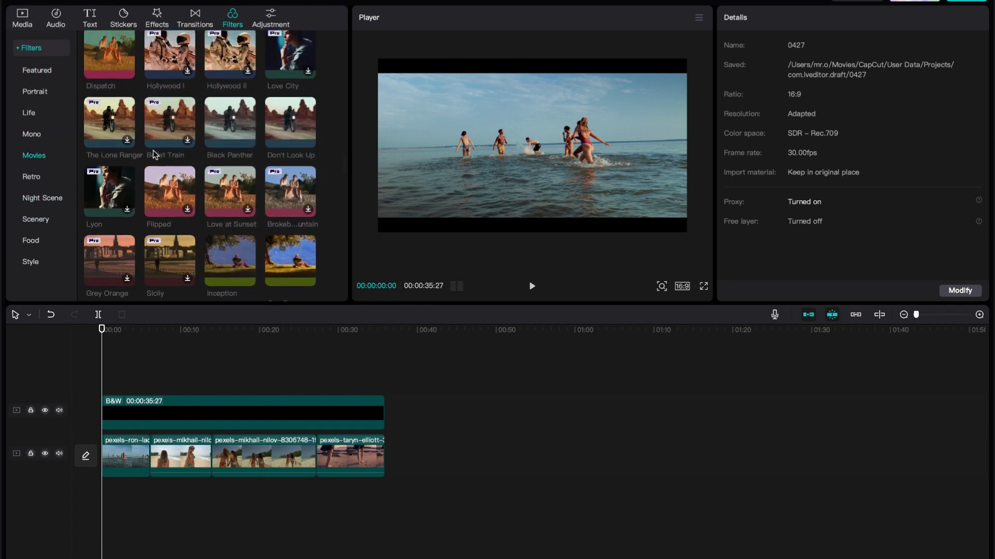
{"action": "left_click", "coordinate": [29, 157]}
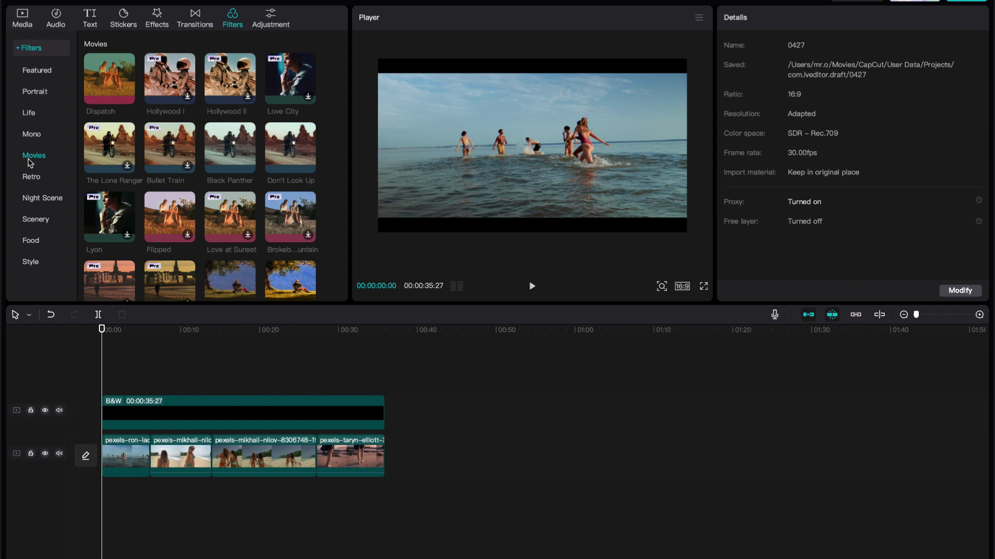
- Compare the Don't Look Up, Flipped and One Day filters, then add One Day to the timeline
{"action": "mouse_move", "coordinate": [127, 68]}
{"action": "mouse_move", "coordinate": [284, 160]}
{"action": "left_click", "coordinate": [293, 147]}
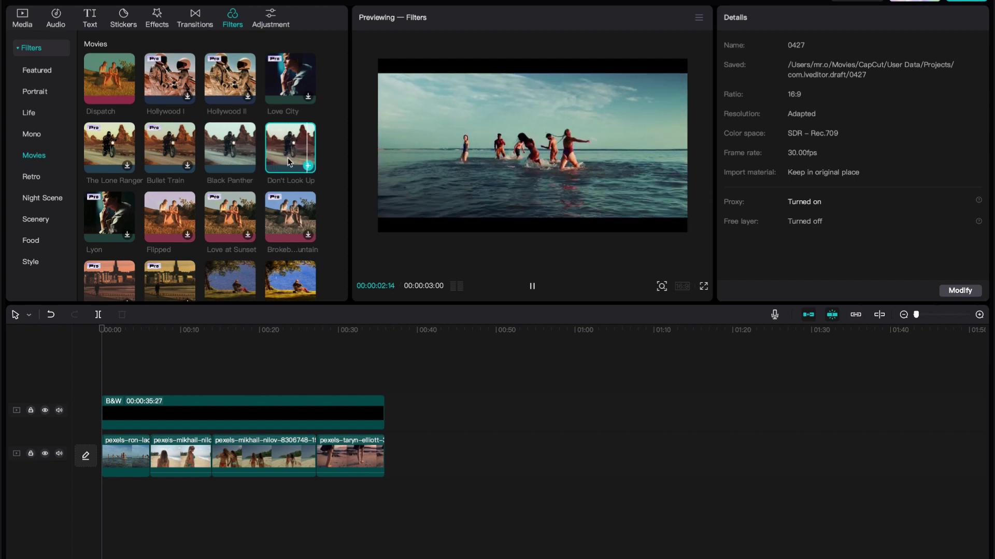
{"action": "left_click", "coordinate": [174, 223]}
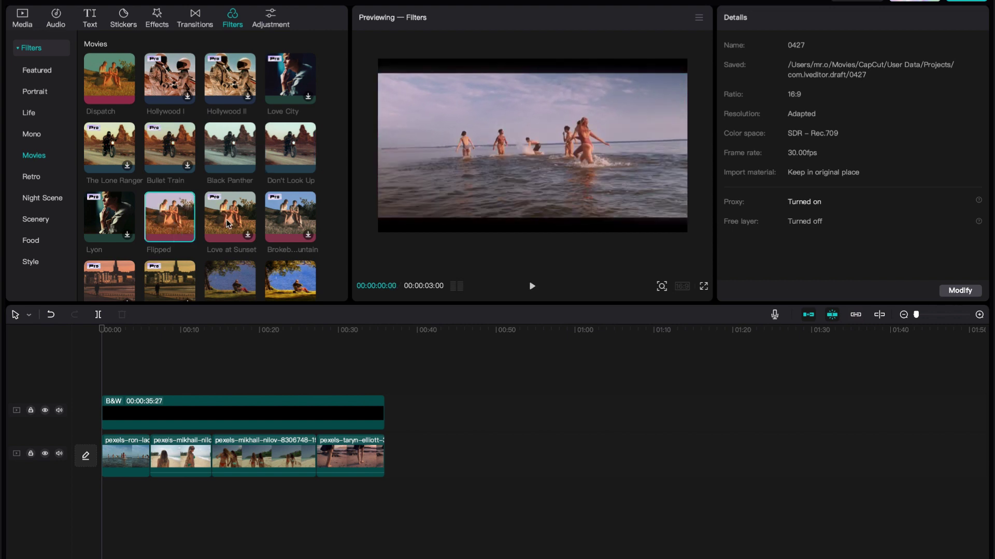
{"action": "scroll", "coordinate": [229, 224], "scroll_direction": "down", "scroll_amount": 2}
{"action": "left_click", "coordinate": [294, 247]}
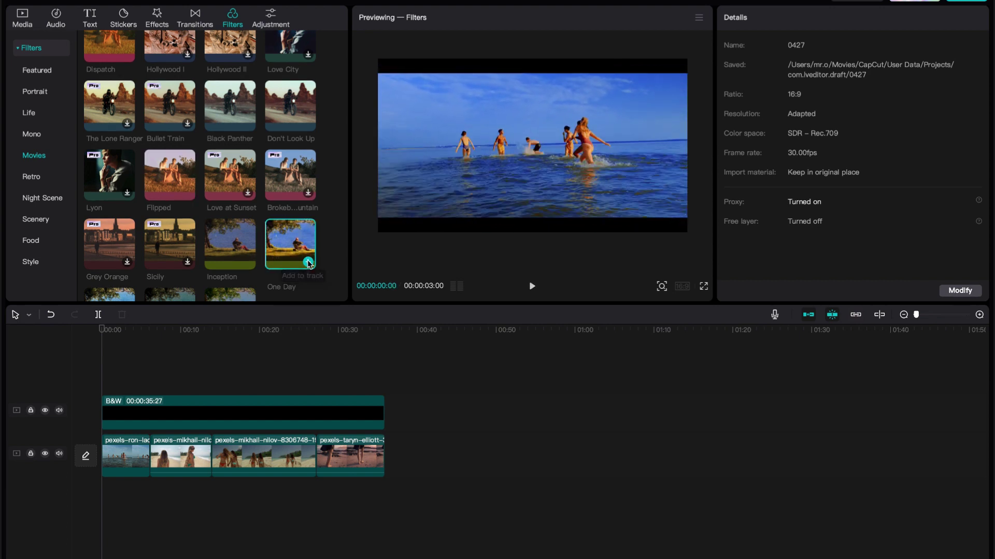
{"action": "left_click", "coordinate": [308, 263]}
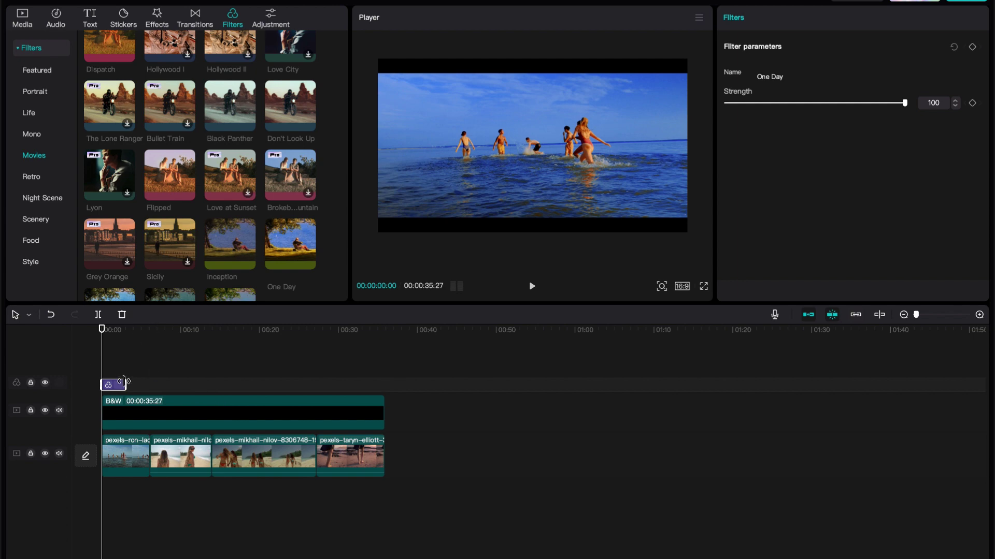
- Stretch the One Day filter across all four beach clips and scrub through to check it
{"action": "left_click_drag", "start_coordinate": [126, 385], "coordinate": [394, 385]}
{"action": "left_click", "coordinate": [205, 330]}
{"action": "left_click_drag", "start_coordinate": [204, 330], "coordinate": [184, 366]}
{"action": "left_click", "coordinate": [190, 463]}
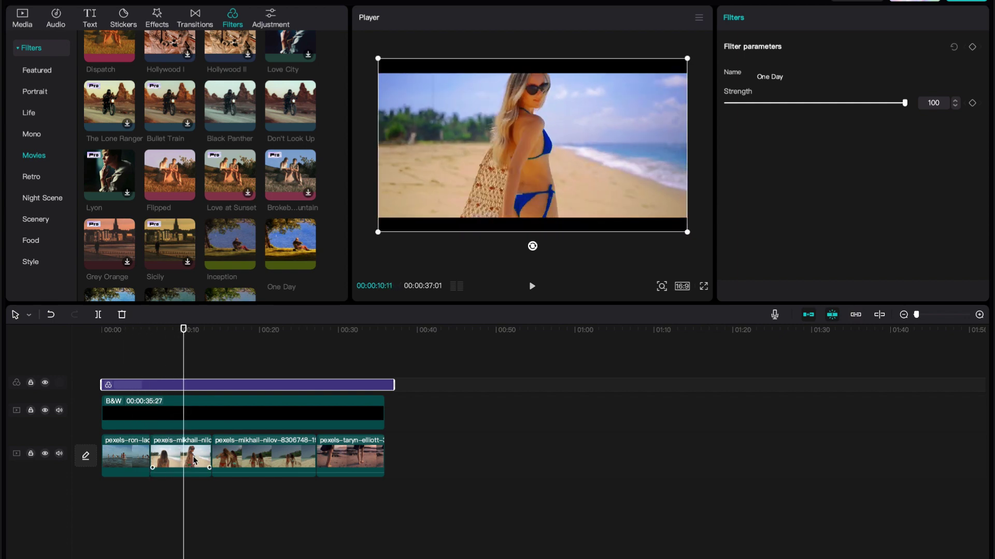
{"action": "left_click_drag", "start_coordinate": [346, 332], "coordinate": [266, 355]}
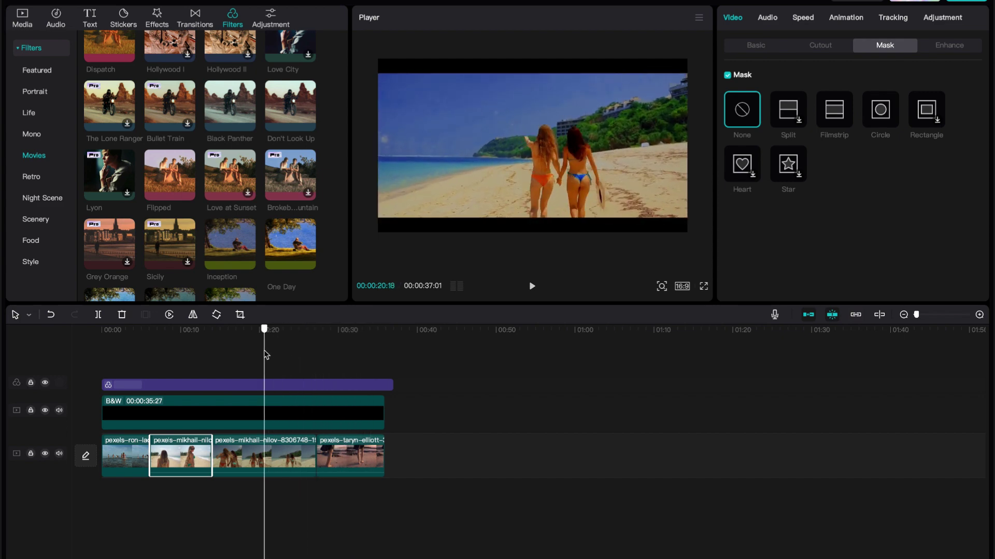
{"action": "left_click", "coordinate": [272, 461]}
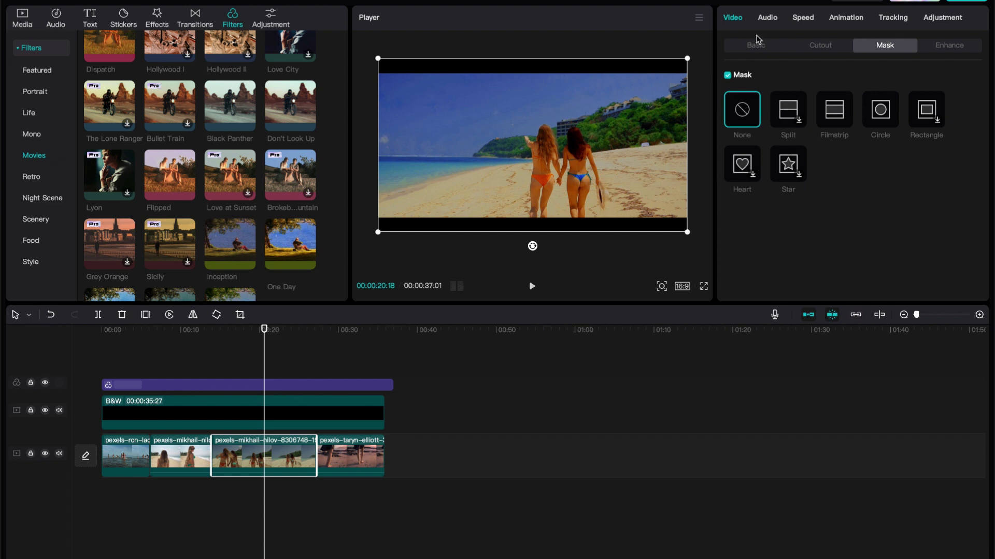
- Lower the third clip's saturation slightly under Adjustment > Basic
{"action": "left_click", "coordinate": [940, 18]}
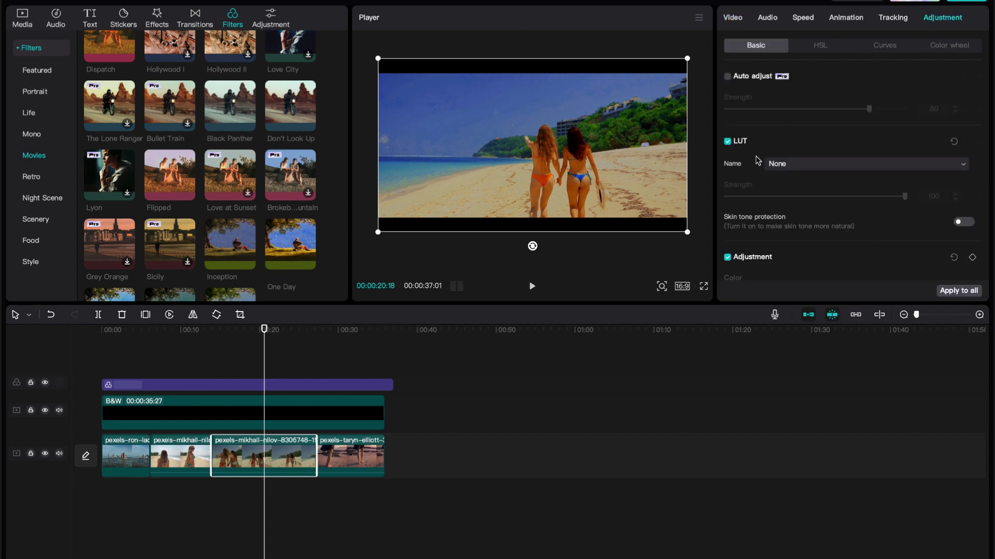
{"action": "scroll", "coordinate": [839, 163], "scroll_direction": "down", "scroll_amount": 3}
{"action": "scroll", "coordinate": [800, 163], "scroll_direction": "up", "scroll_amount": 3}
{"action": "scroll", "coordinate": [800, 161], "scroll_direction": "down", "scroll_amount": 5}
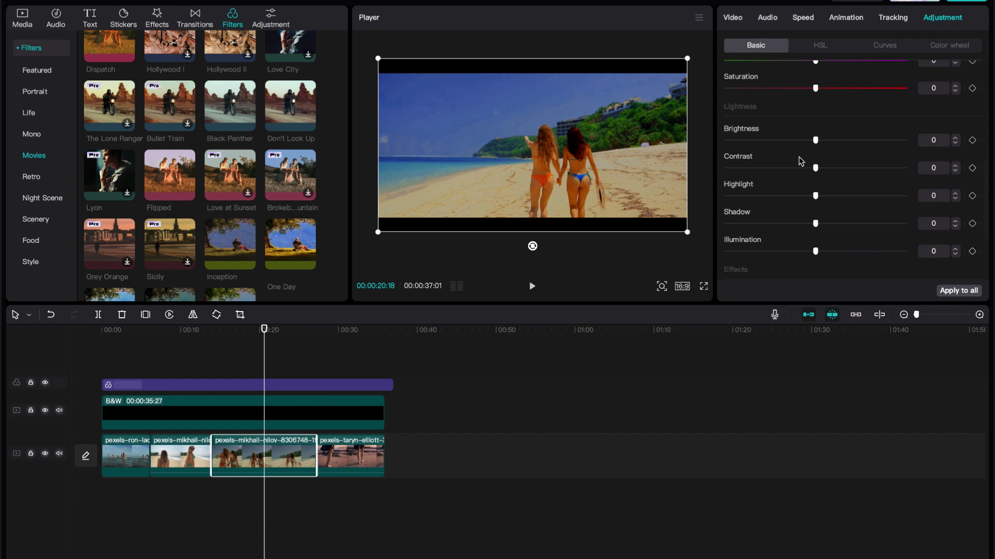
{"action": "scroll", "coordinate": [801, 161], "scroll_direction": "down", "scroll_amount": 3}
{"action": "scroll", "coordinate": [801, 160], "scroll_direction": "up", "scroll_amount": 1}
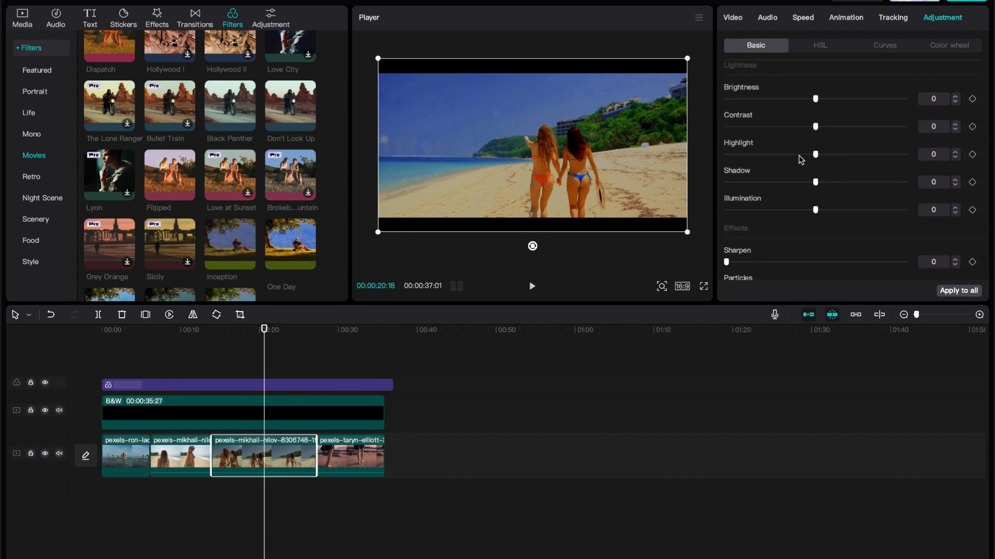
{"action": "left_click_drag", "start_coordinate": [816, 100], "coordinate": [825, 136]}
{"action": "scroll", "coordinate": [815, 137], "scroll_direction": "down", "scroll_amount": 3}
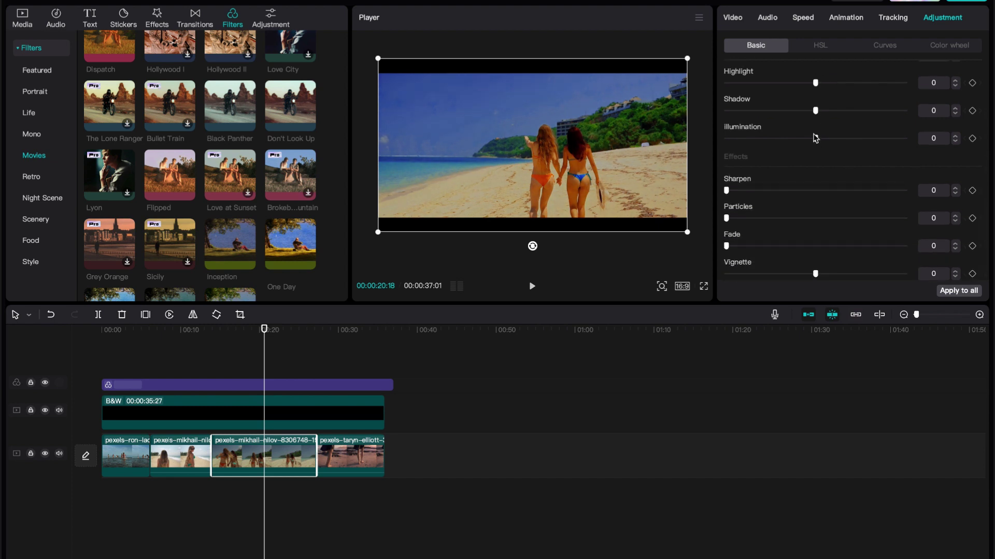
{"action": "scroll", "coordinate": [791, 216], "scroll_direction": "up", "scroll_amount": 9}
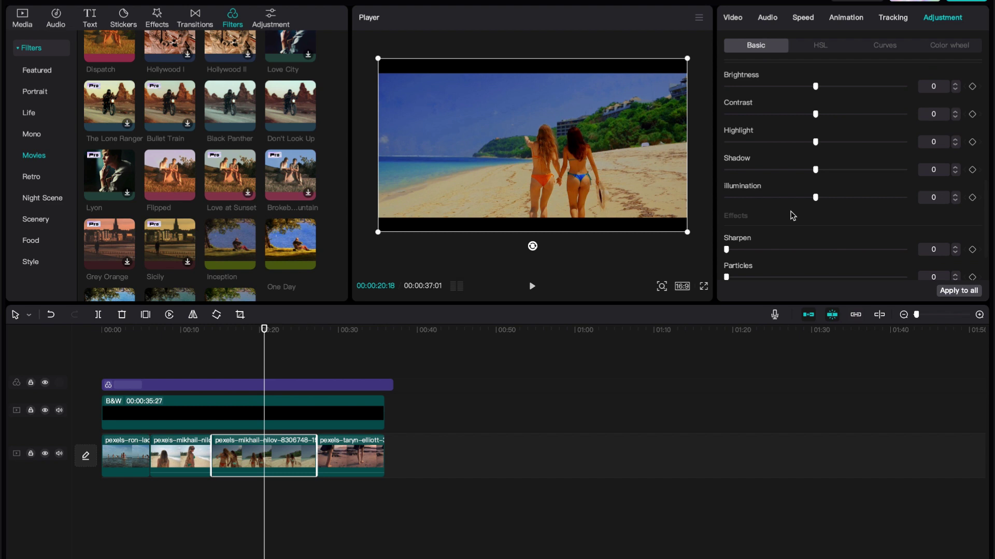
{"action": "scroll", "coordinate": [791, 216], "scroll_direction": "up", "scroll_amount": 4}
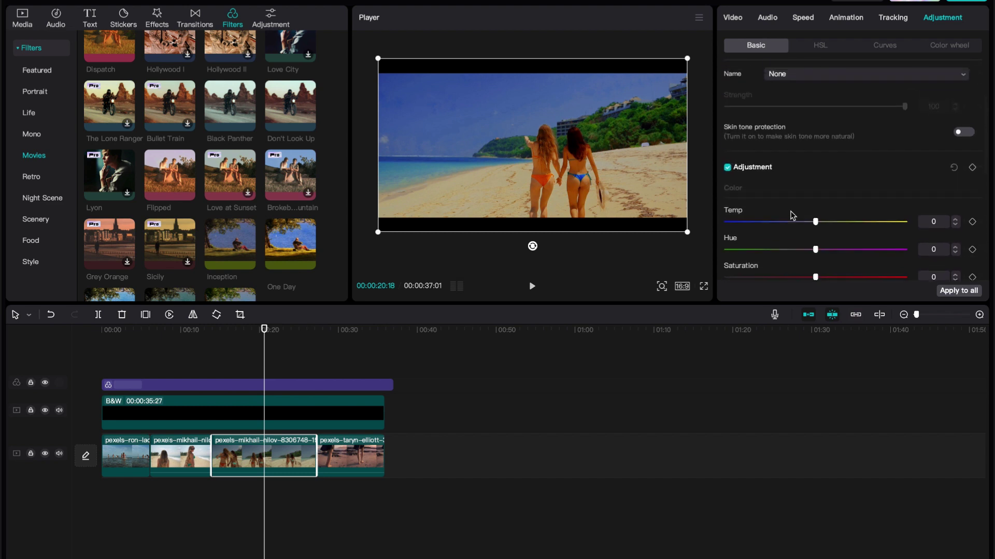
{"action": "scroll", "coordinate": [791, 215], "scroll_direction": "up", "scroll_amount": 1}
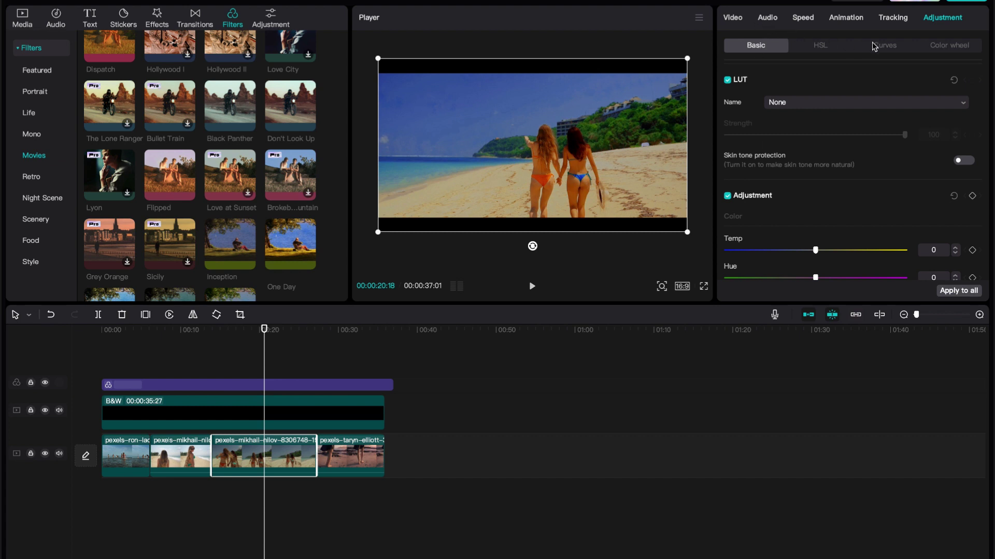
{"action": "scroll", "coordinate": [809, 227], "scroll_direction": "up", "scroll_amount": 2}
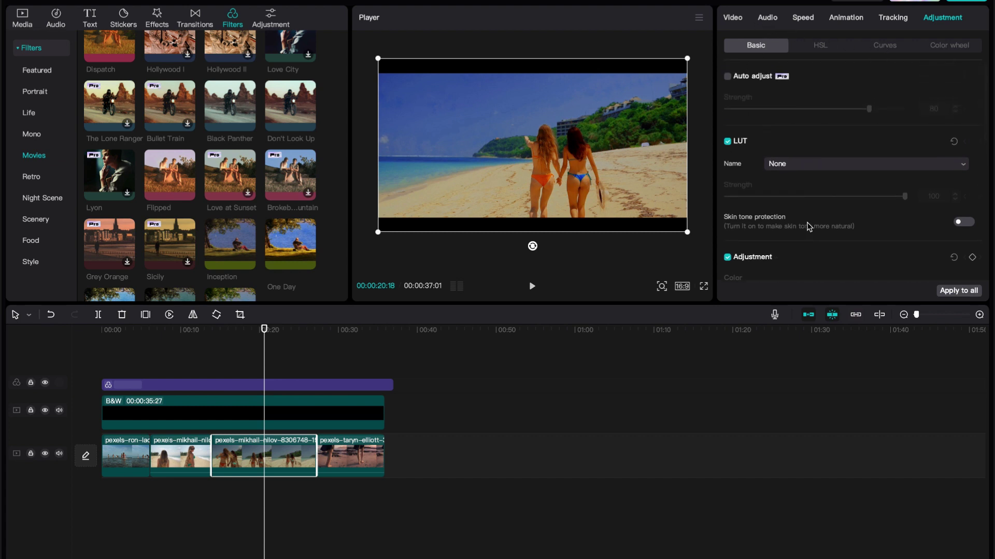
{"action": "scroll", "coordinate": [809, 227], "scroll_direction": "down", "scroll_amount": 7}
{"action": "scroll", "coordinate": [809, 227], "scroll_direction": "down", "scroll_amount": 1}
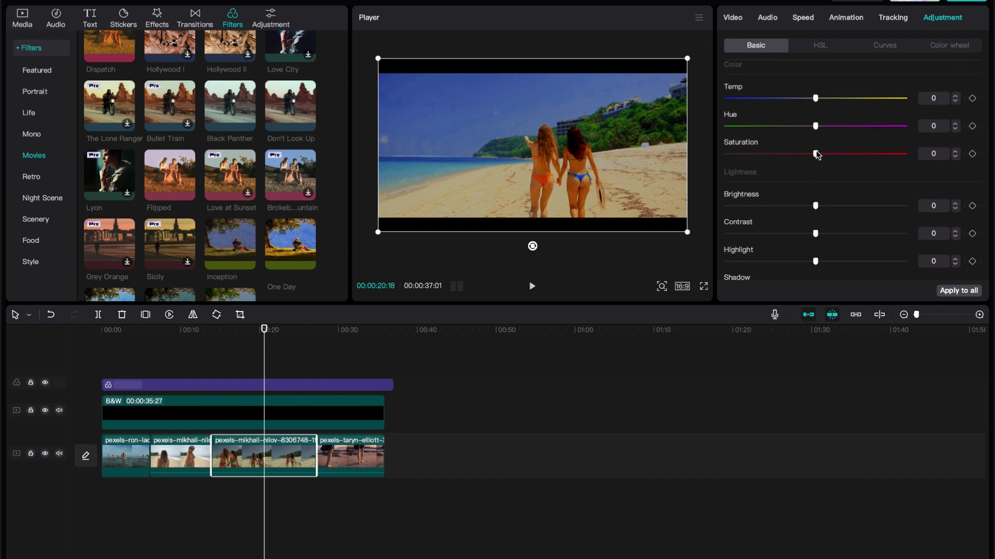
{"action": "left_click_drag", "start_coordinate": [817, 155], "coordinate": [800, 157]}
- Lower the second clip's saturation to -10 and the first clip's slightly
{"action": "left_click", "coordinate": [180, 332]}
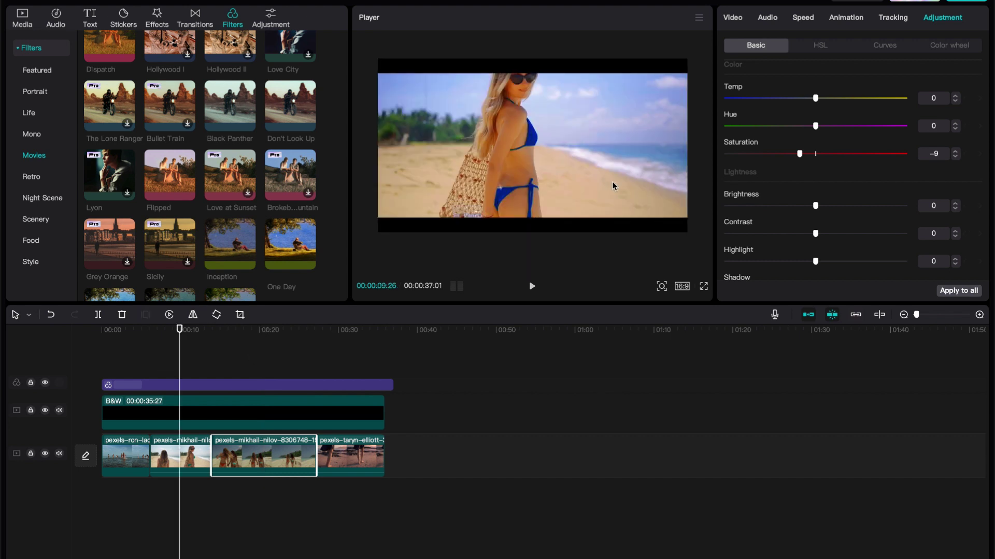
{"action": "left_click", "coordinate": [192, 458]}
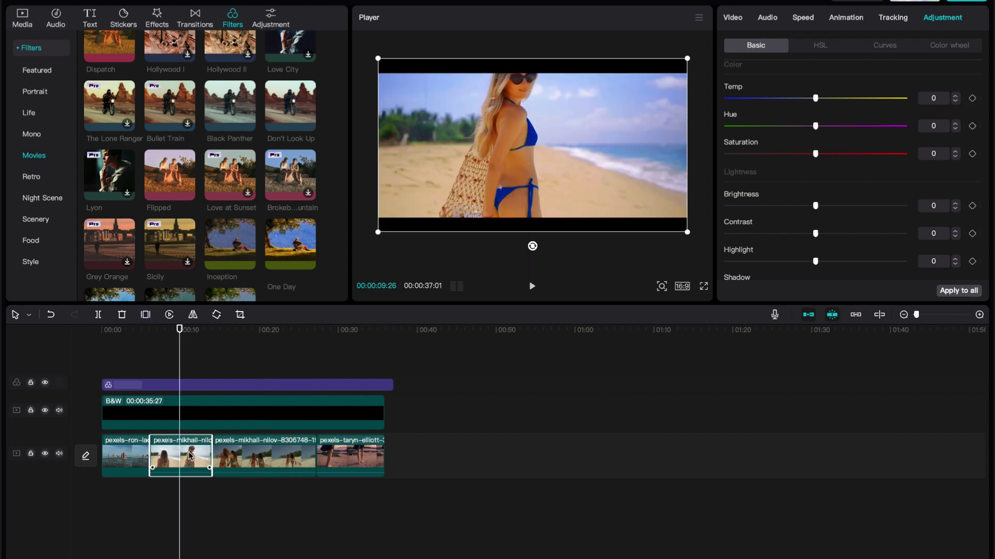
{"action": "left_click_drag", "start_coordinate": [816, 155], "coordinate": [796, 157]}
{"action": "left_click", "coordinate": [125, 336]}
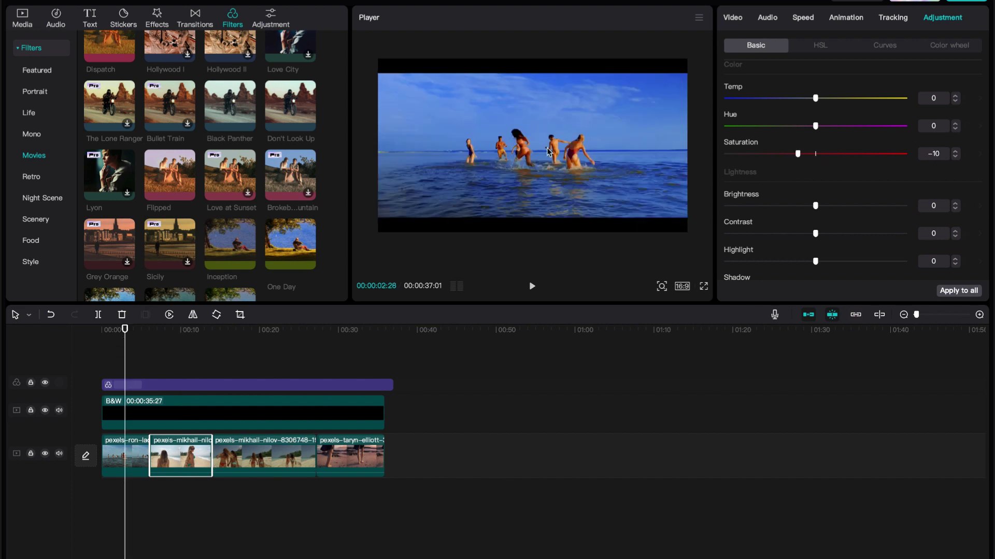
{"action": "left_click", "coordinate": [126, 449]}
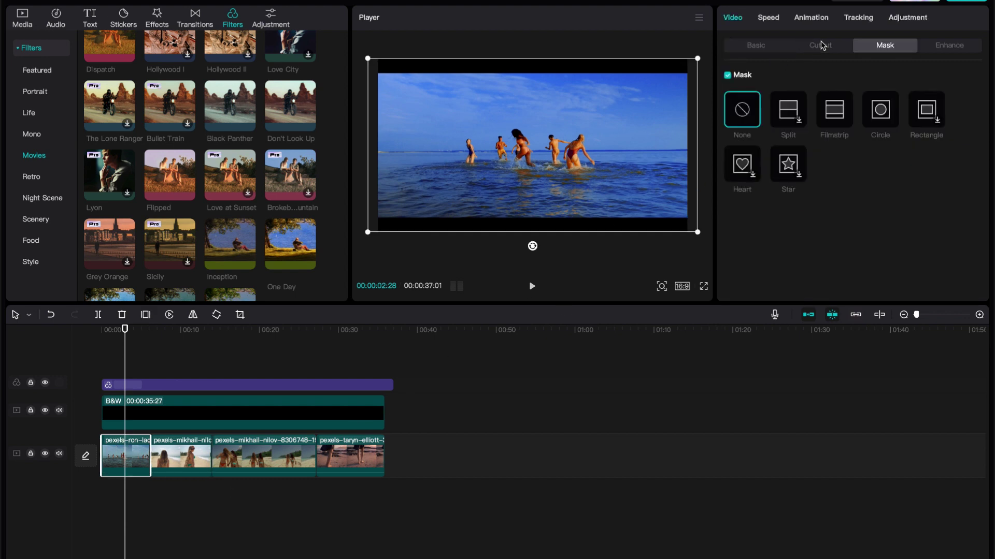
{"action": "left_click", "coordinate": [906, 18]}
{"action": "scroll", "coordinate": [791, 193], "scroll_direction": "down", "scroll_amount": 3}
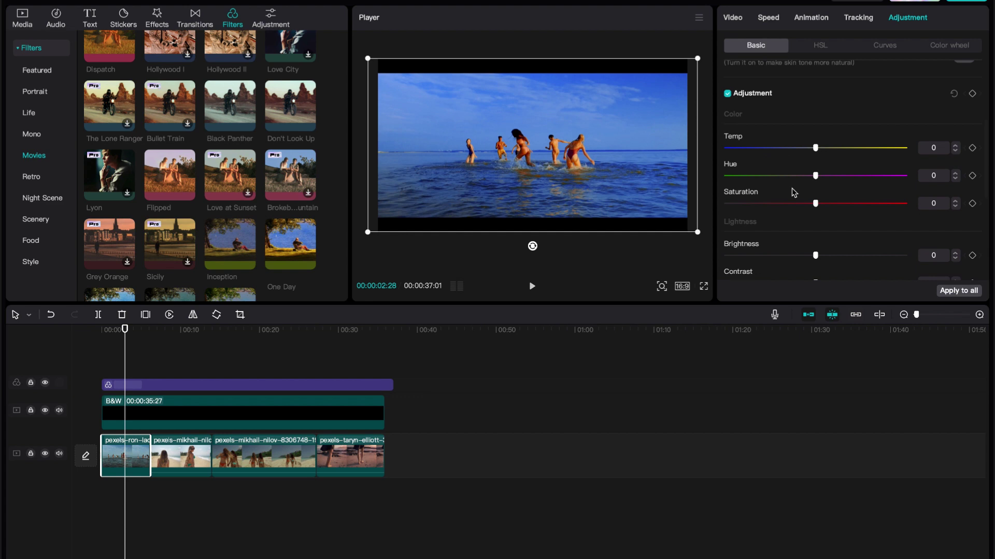
{"action": "left_click_drag", "start_coordinate": [815, 202], "coordinate": [795, 208]}
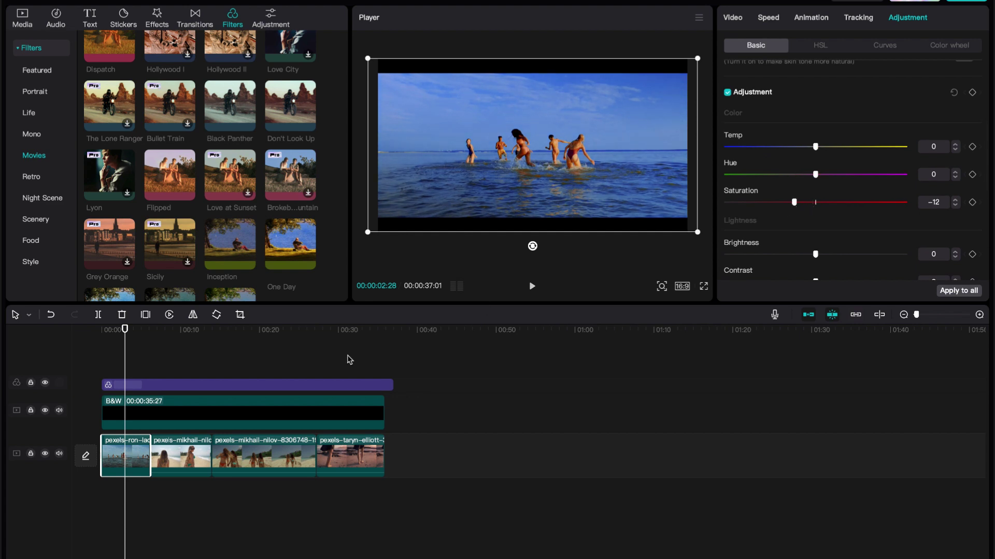
- Lower the last clip's saturation to -9, then scrub through to review the colours
{"action": "left_click", "coordinate": [351, 331]}
{"action": "left_click", "coordinate": [346, 456]}
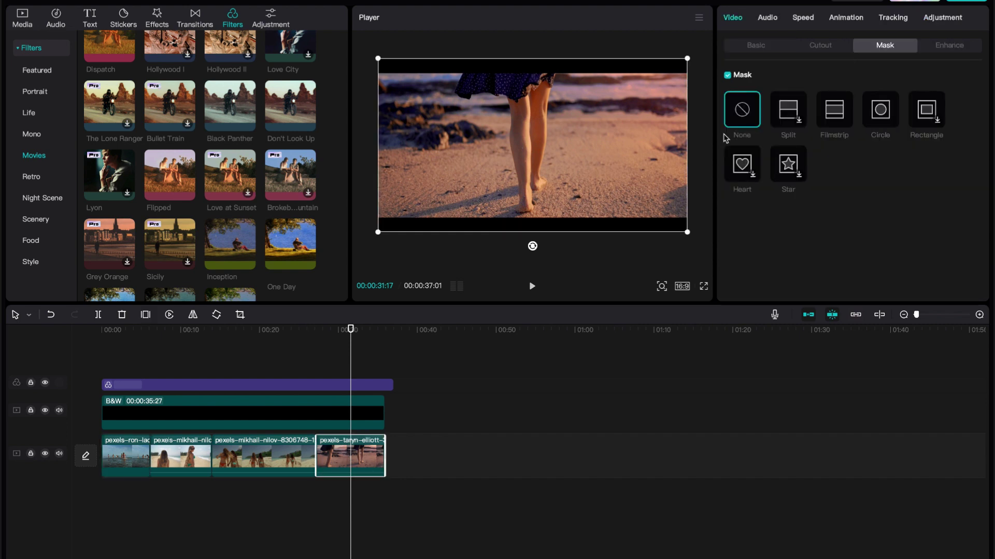
{"action": "left_click", "coordinate": [939, 46]}
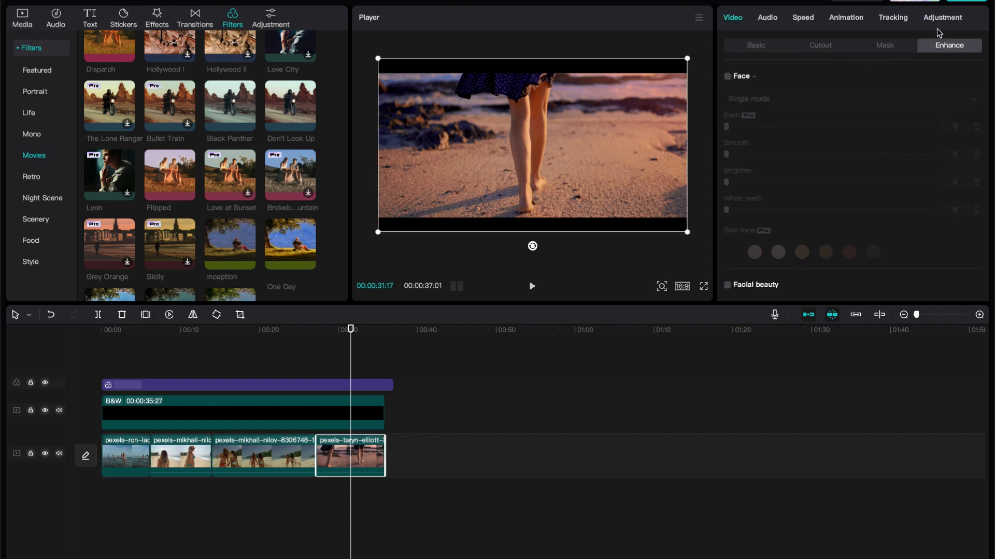
{"action": "left_click", "coordinate": [939, 19]}
{"action": "scroll", "coordinate": [816, 176], "scroll_direction": "down", "scroll_amount": 4}
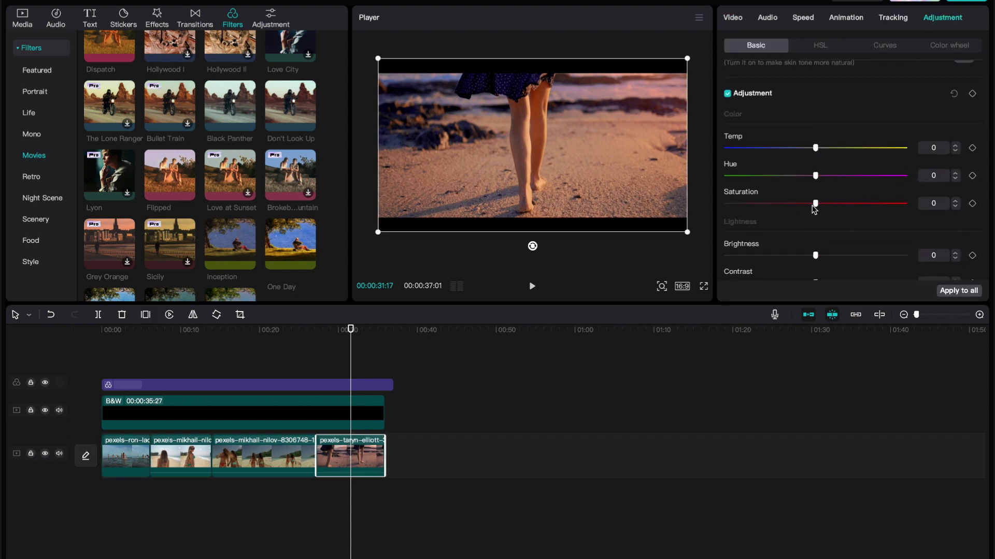
{"action": "left_click_drag", "start_coordinate": [808, 205], "coordinate": [799, 205]}
{"action": "left_click", "coordinate": [127, 331]}
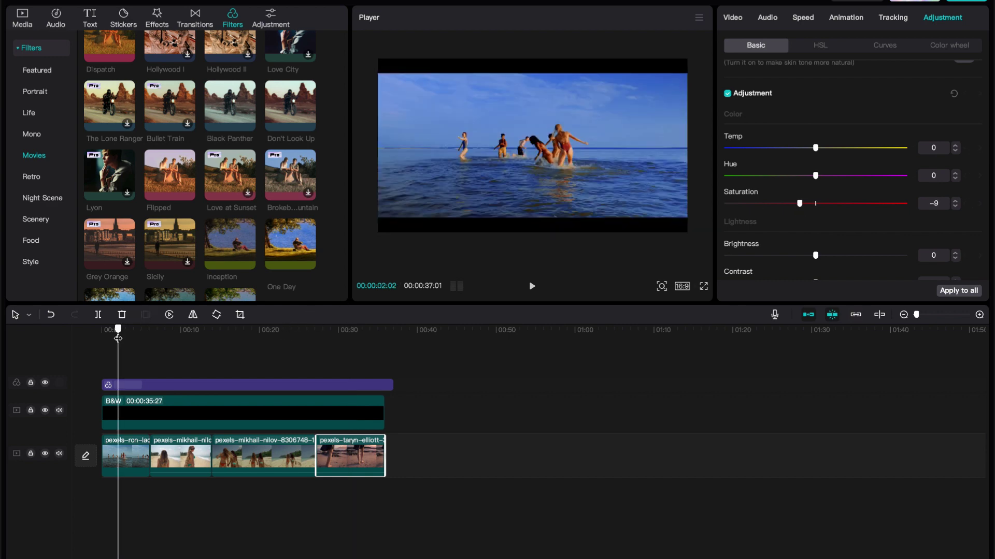
{"action": "left_click_drag", "start_coordinate": [134, 338], "coordinate": [383, 387]}
{"action": "left_click", "coordinate": [380, 386]}
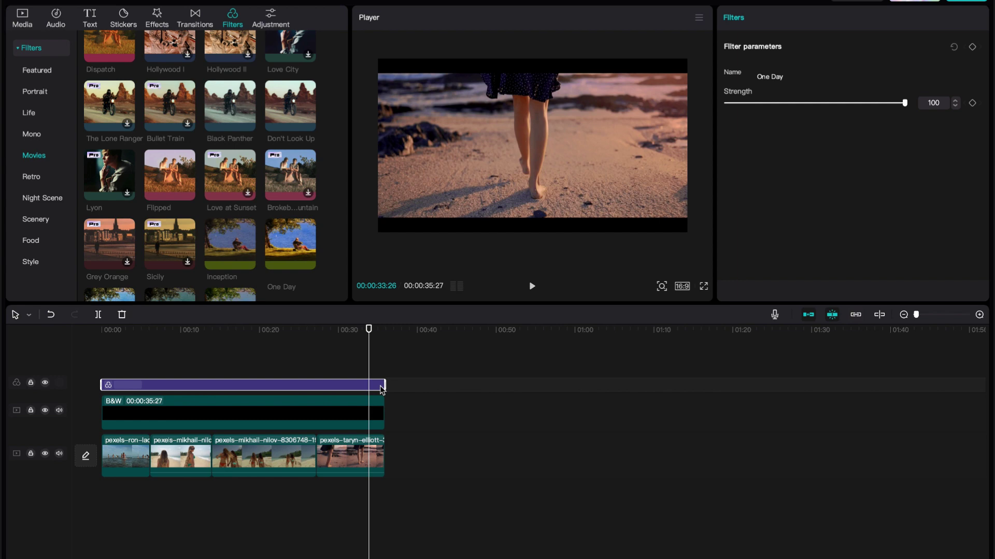
{"action": "left_click_drag", "start_coordinate": [322, 337], "coordinate": [104, 394]}
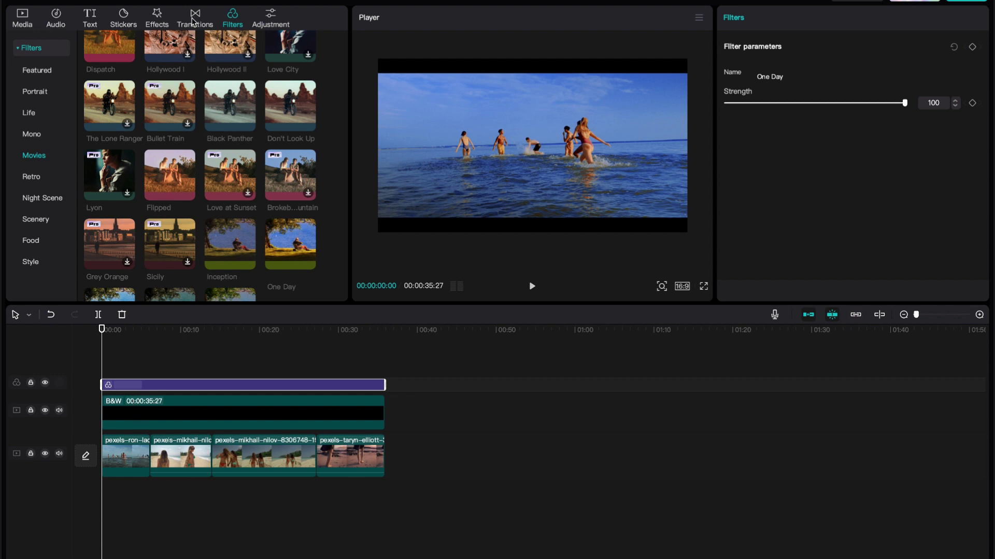
- Scroll the Transitions library down to the Overlay category and try placing White Flash
{"action": "left_click", "coordinate": [193, 22]}
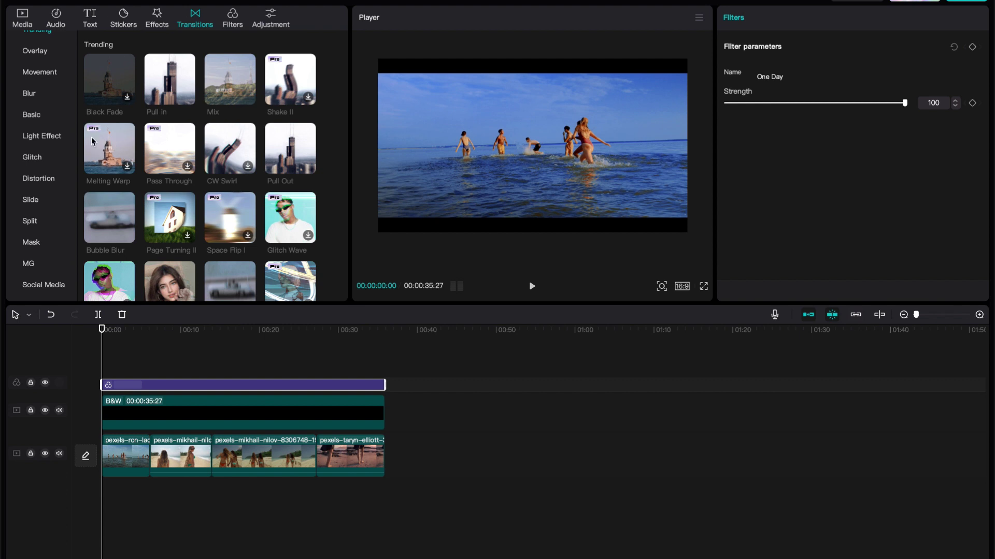
{"action": "scroll", "coordinate": [218, 220], "scroll_direction": "down", "scroll_amount": 2}
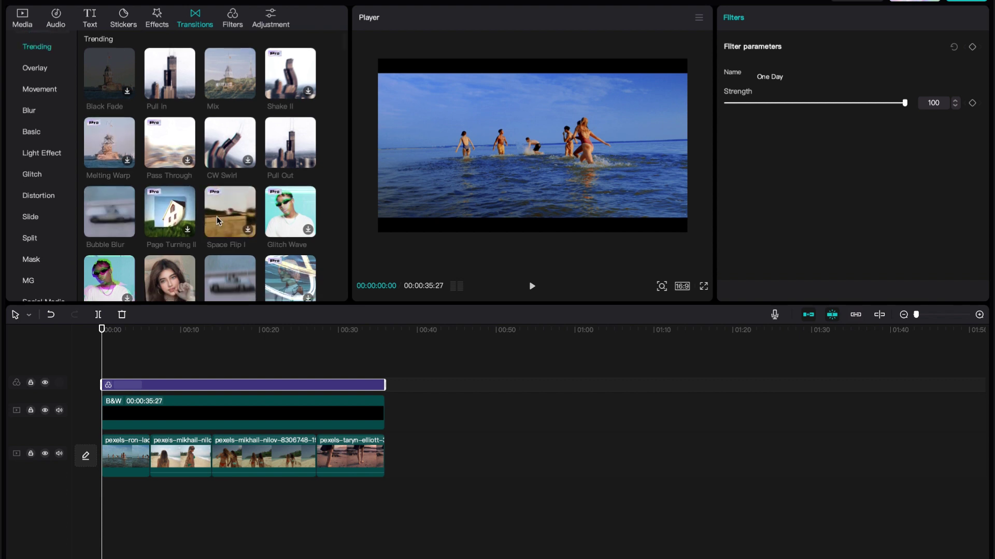
{"action": "scroll", "coordinate": [217, 220], "scroll_direction": "down", "scroll_amount": 1}
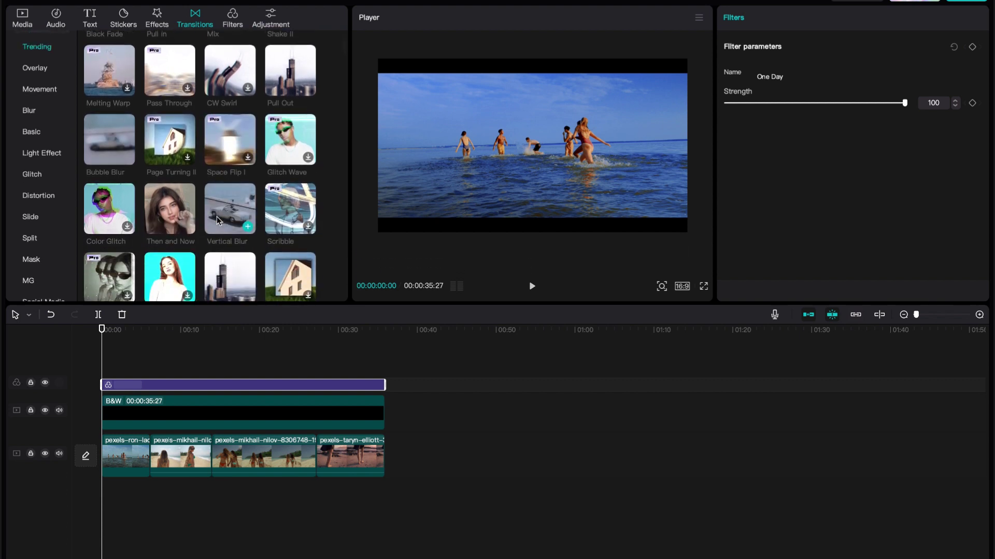
{"action": "scroll", "coordinate": [217, 220], "scroll_direction": "down", "scroll_amount": 3}
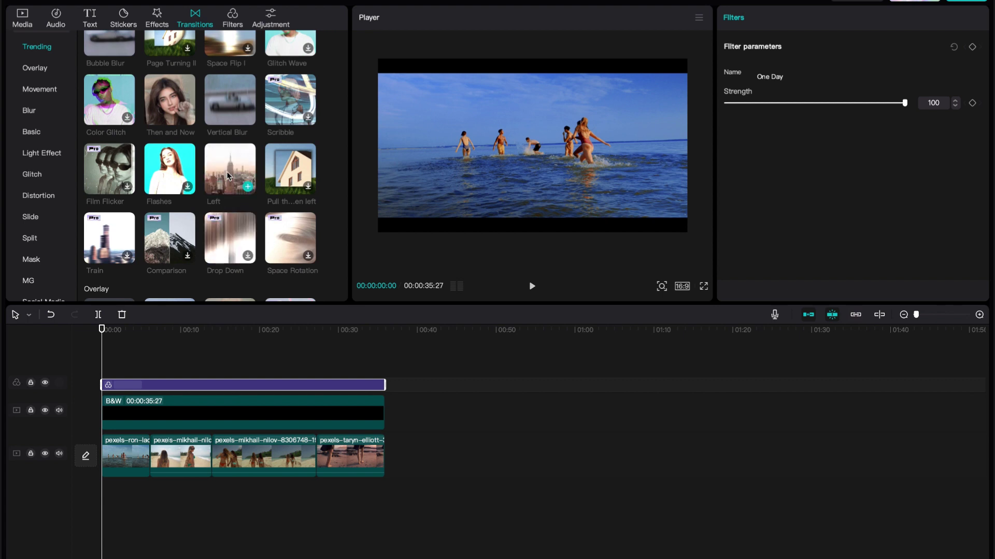
{"action": "scroll", "coordinate": [217, 233], "scroll_direction": "down", "scroll_amount": 3}
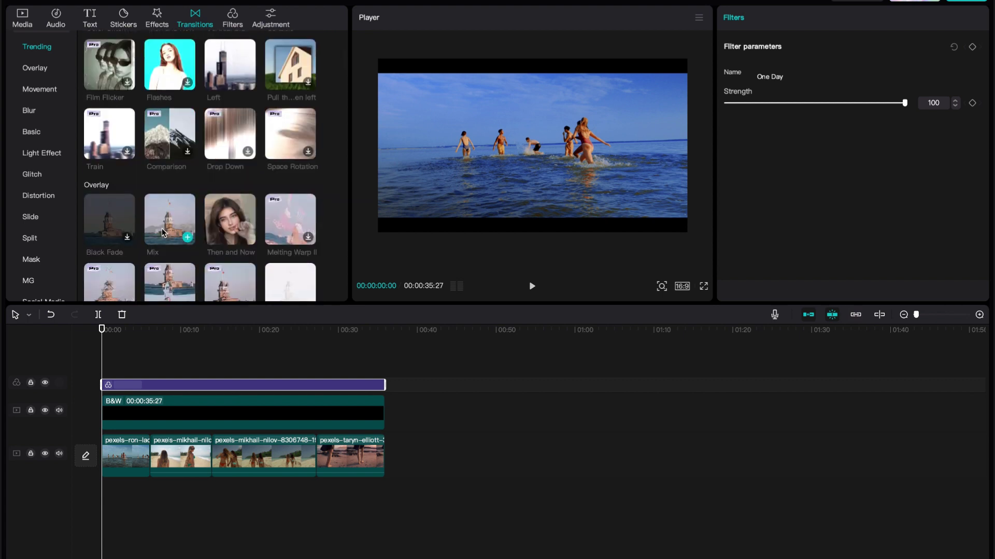
{"action": "scroll", "coordinate": [163, 232], "scroll_direction": "down", "scroll_amount": 1}
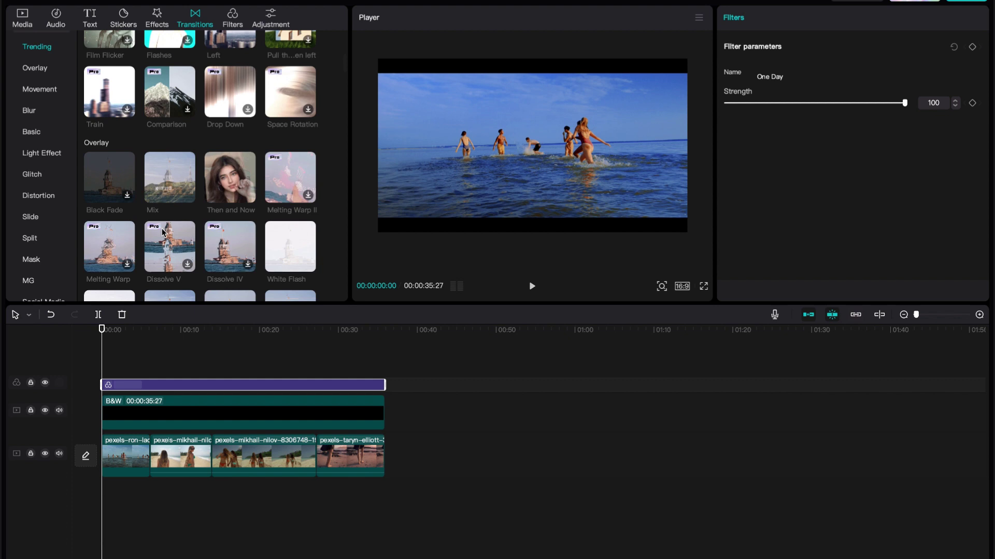
{"action": "scroll", "coordinate": [162, 232], "scroll_direction": "down", "scroll_amount": 1}
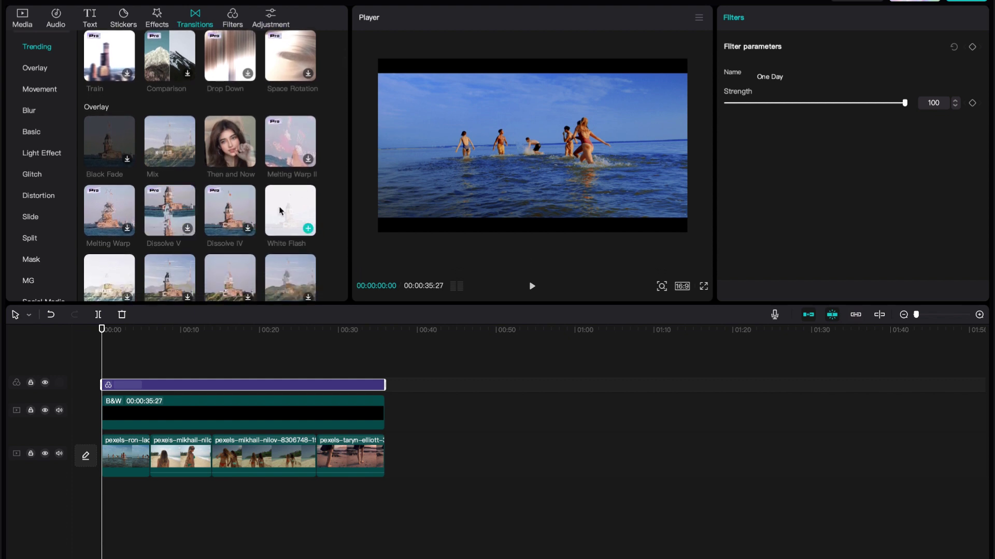
{"action": "scroll", "coordinate": [282, 210], "scroll_direction": "down", "scroll_amount": 2}
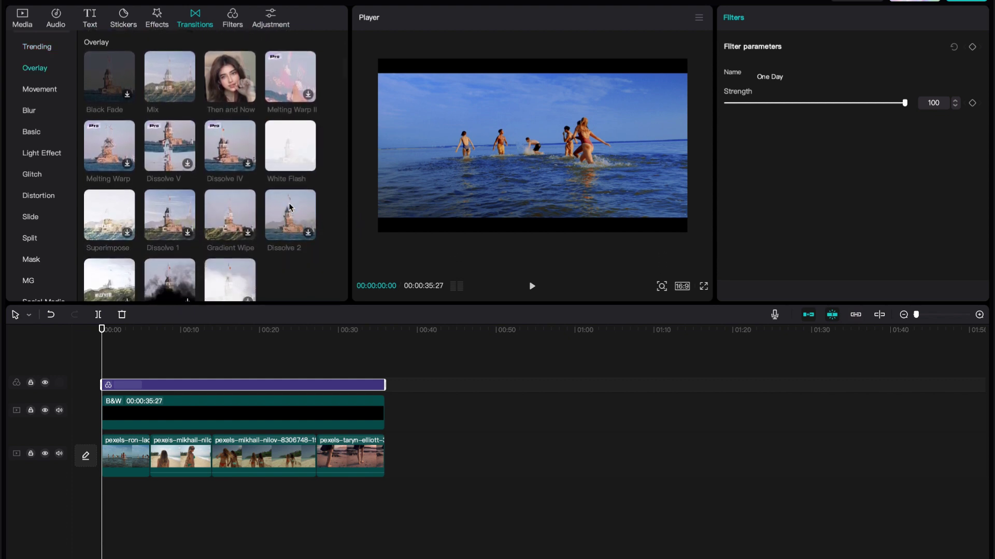
{"action": "mouse_move", "coordinate": [286, 141]}
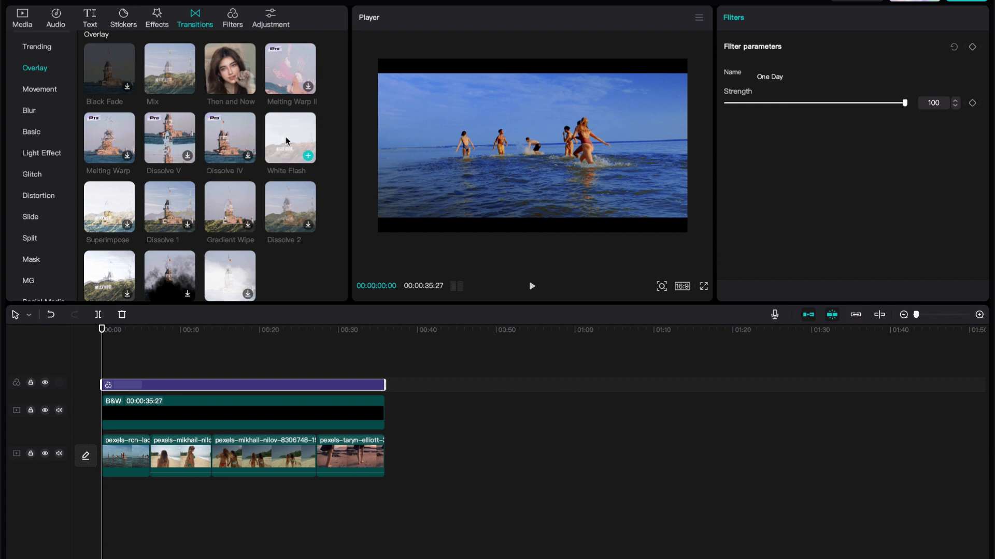
{"action": "left_click_drag", "start_coordinate": [286, 141], "coordinate": [202, 448]}
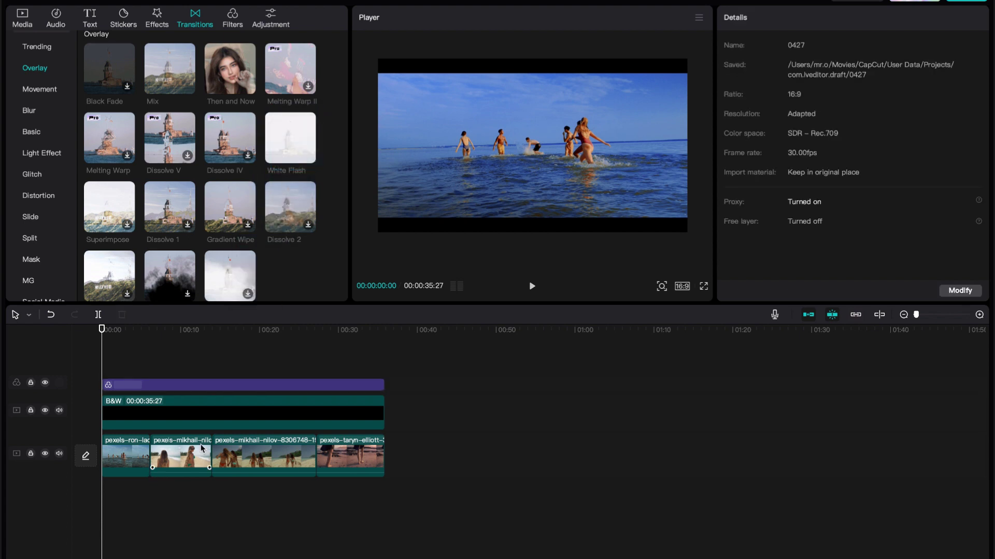
- Place White Flash, Superimpose and Gradient Wipe at the three cuts, then play back to review
{"action": "left_click", "coordinate": [299, 140]}
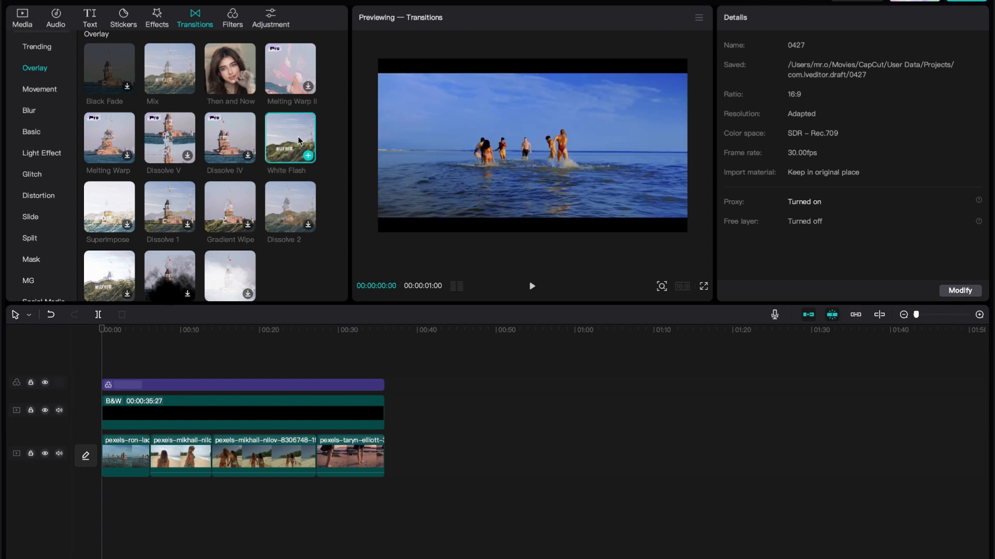
{"action": "left_click_drag", "start_coordinate": [298, 140], "coordinate": [150, 466]}
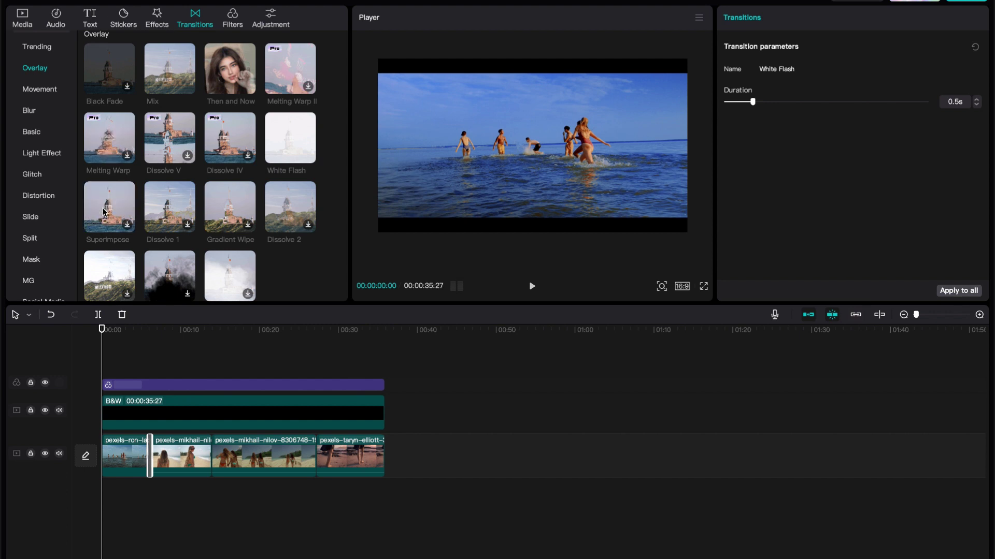
{"action": "mouse_move", "coordinate": [103, 212]}
{"action": "left_mouse_down"}
{"action": "mouse_move", "coordinate": [197, 321]}
{"action": "mouse_move", "coordinate": [220, 451]}
{"action": "mouse_move", "coordinate": [207, 473]}
{"action": "mouse_move", "coordinate": [210, 452]}
{"action": "left_mouse_up"}
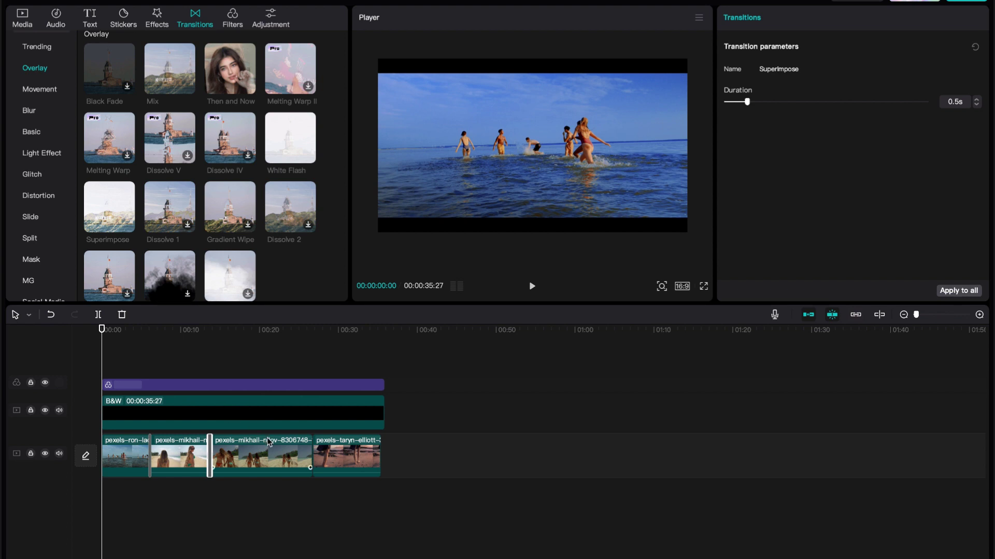
{"action": "scroll", "coordinate": [228, 215], "scroll_direction": "down", "scroll_amount": 1}
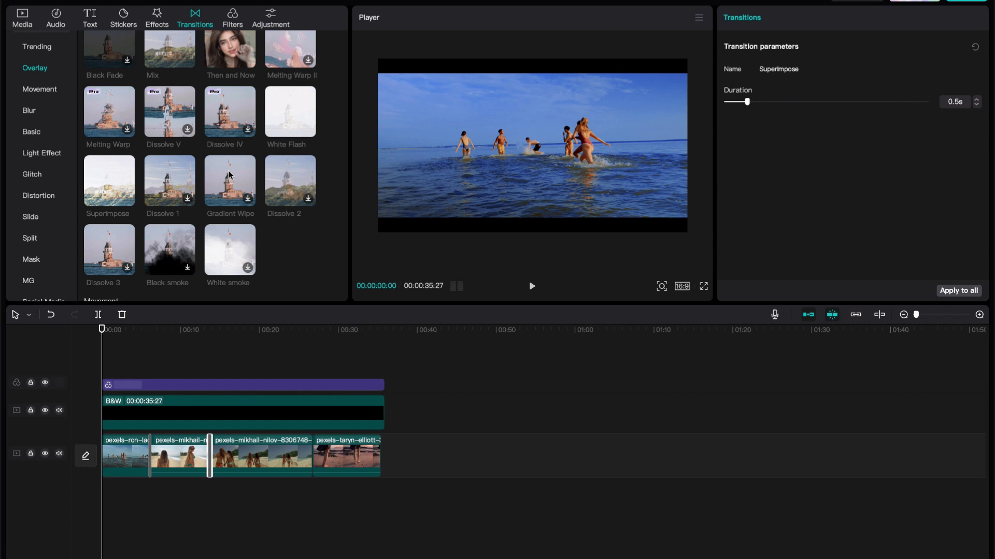
{"action": "left_click_drag", "start_coordinate": [229, 175], "coordinate": [236, 201]}
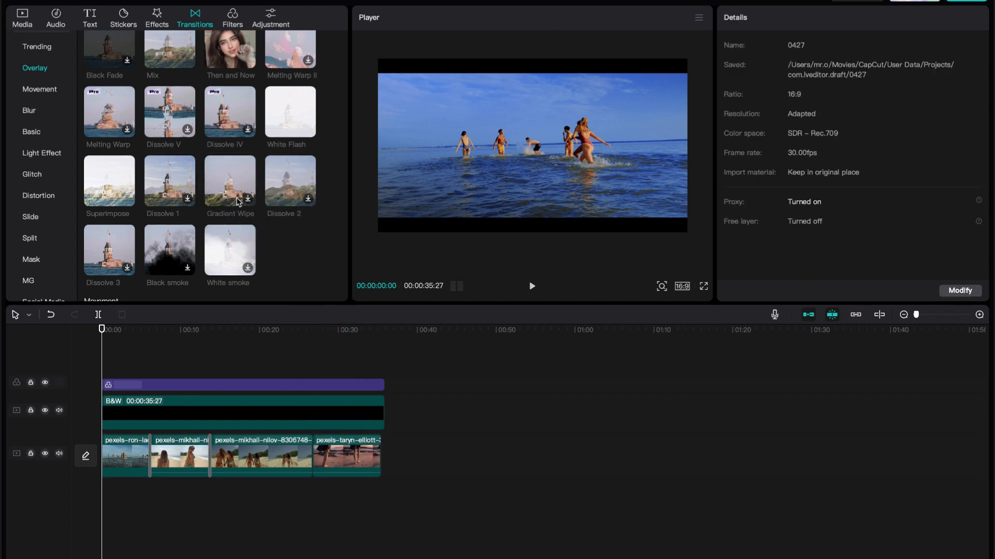
{"action": "left_click", "coordinate": [237, 201]}
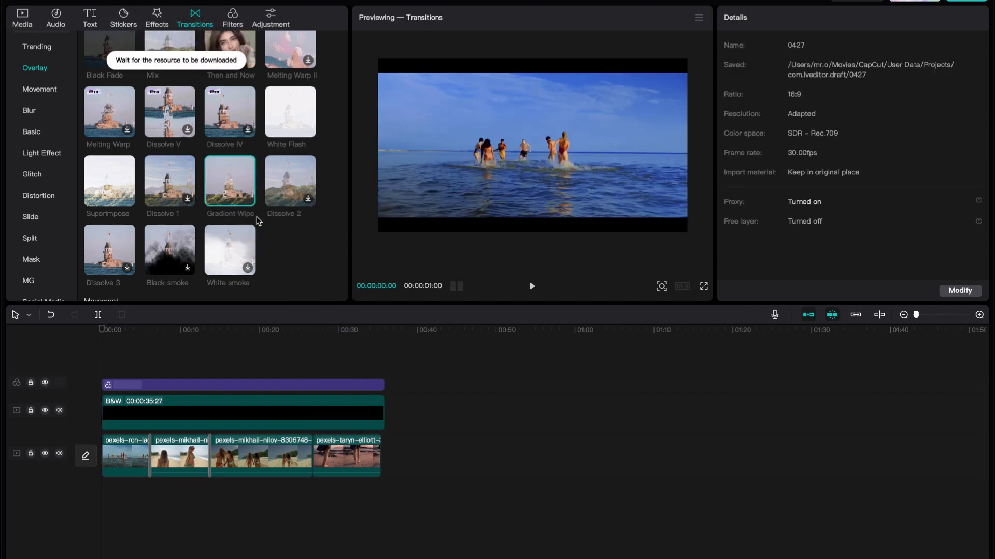
{"action": "mouse_move", "coordinate": [248, 199]}
{"action": "left_mouse_down"}
{"action": "mouse_move", "coordinate": [317, 467]}
{"action": "mouse_move", "coordinate": [311, 459]}
{"action": "left_mouse_up"}
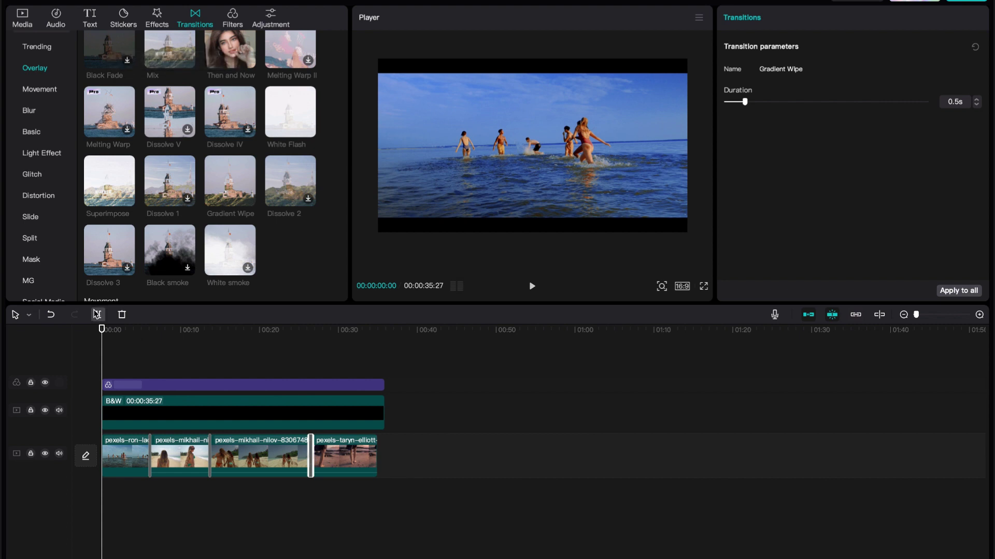
{"action": "key", "text": "space"}
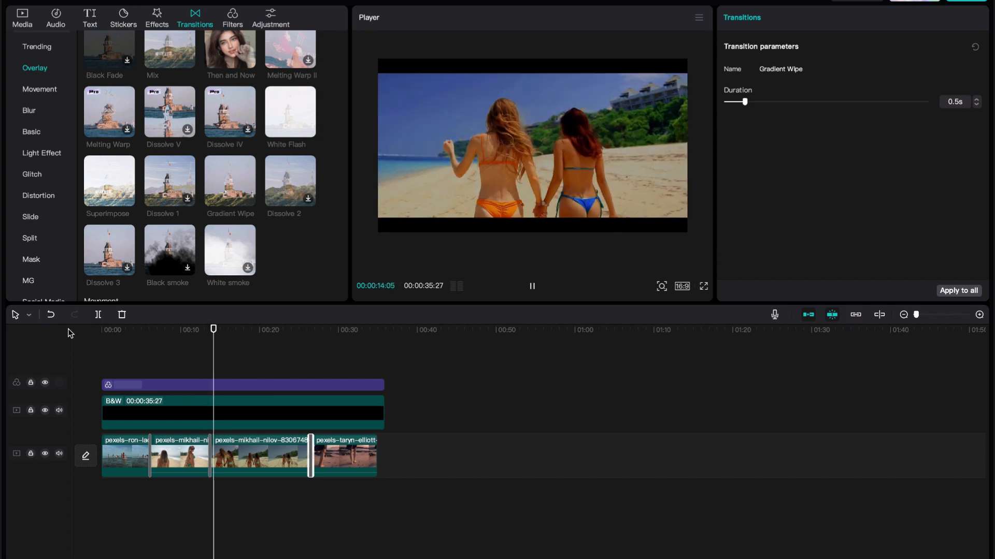
{"action": "left_click", "coordinate": [129, 370]}
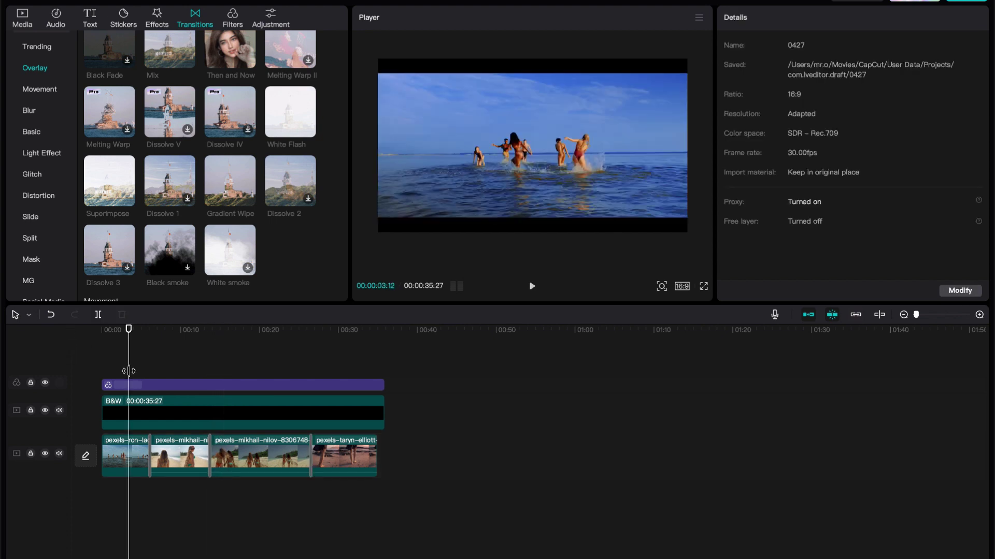
- Try the Montage and Hero time speed curves on the second beach clip
{"action": "left_click", "coordinate": [182, 456]}
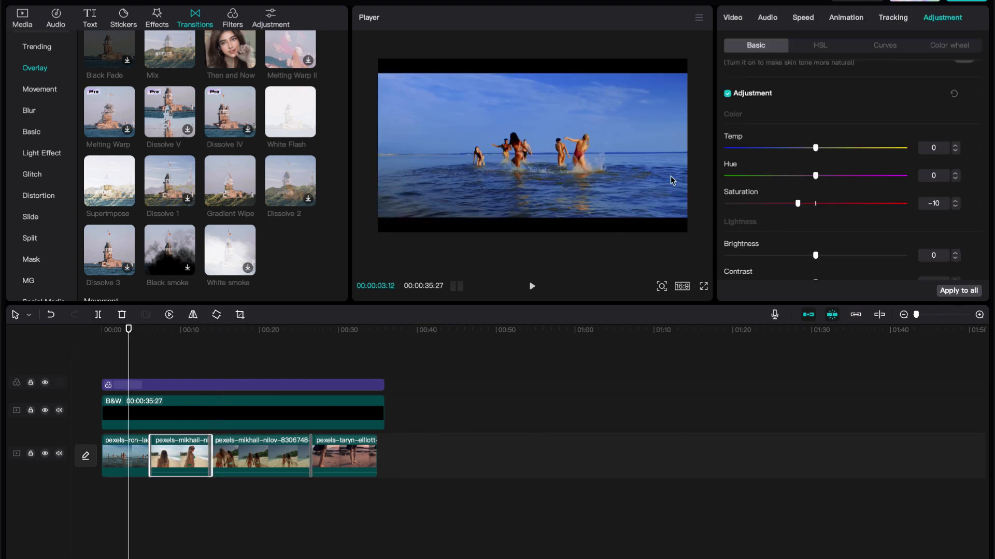
{"action": "left_click", "coordinate": [850, 20]}
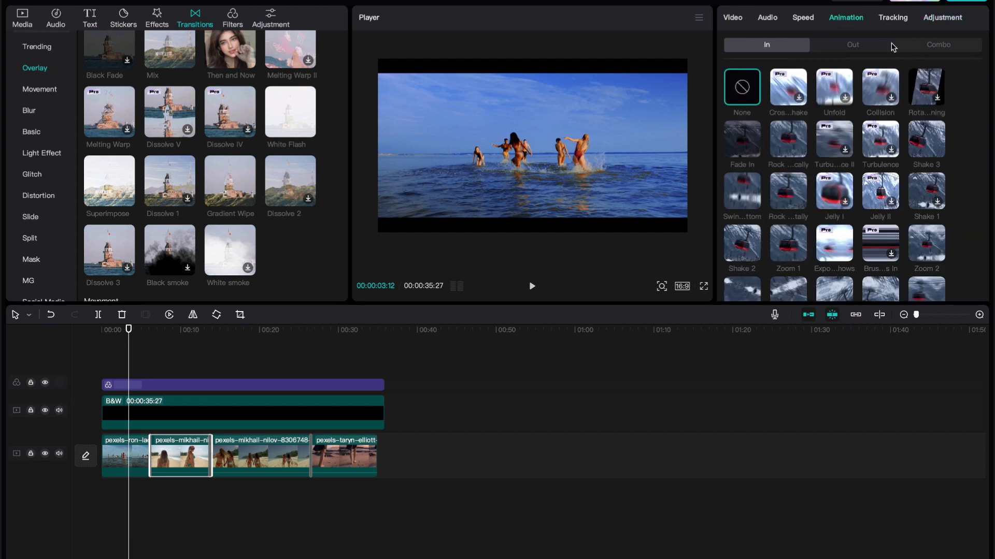
{"action": "left_click", "coordinate": [868, 44]}
{"action": "left_click", "coordinate": [803, 20]}
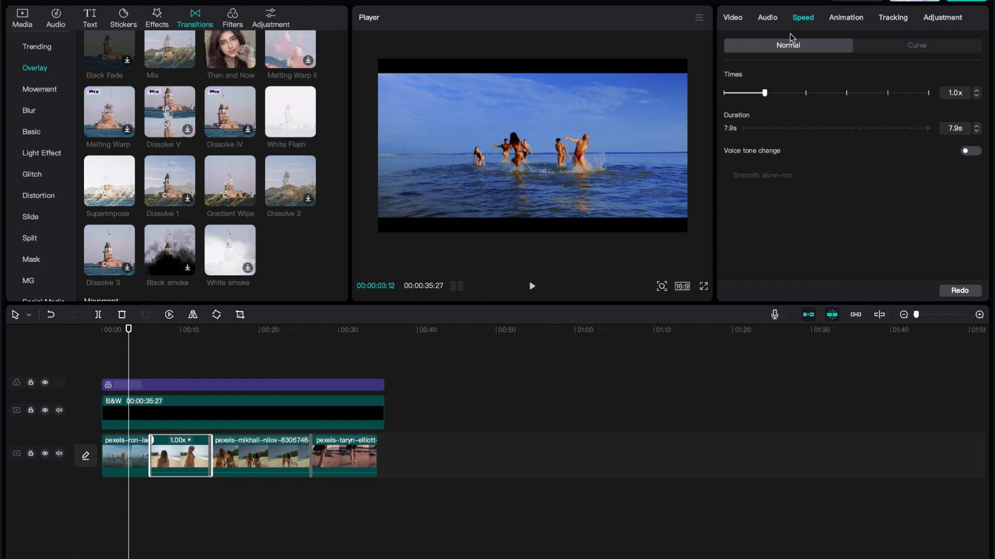
{"action": "left_click", "coordinate": [870, 45]}
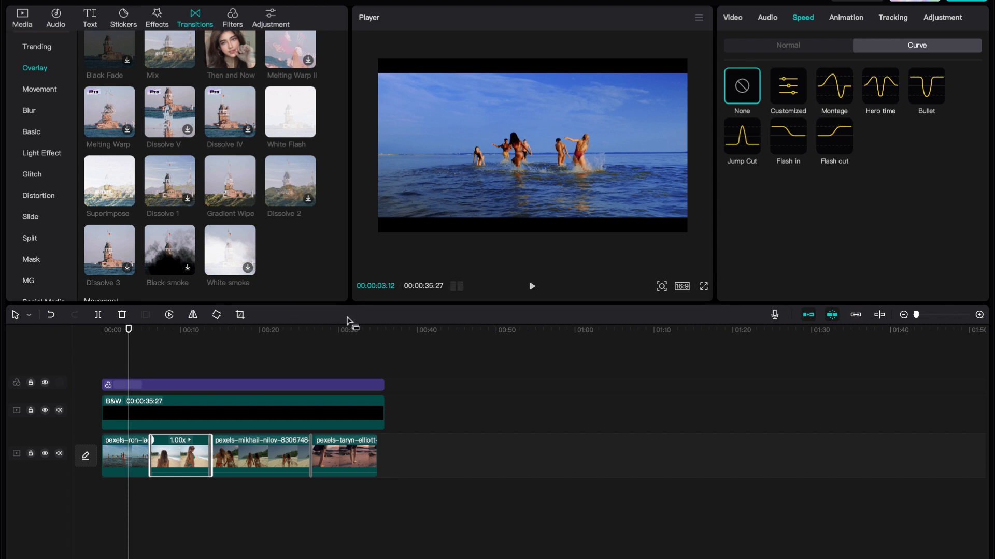
{"action": "left_click", "coordinate": [830, 91]}
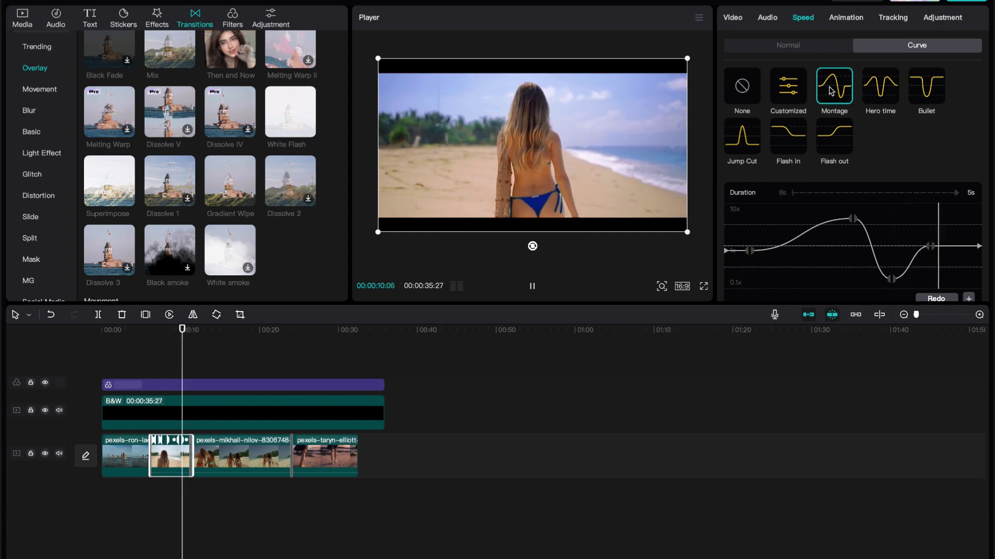
{"action": "left_click", "coordinate": [870, 82]}
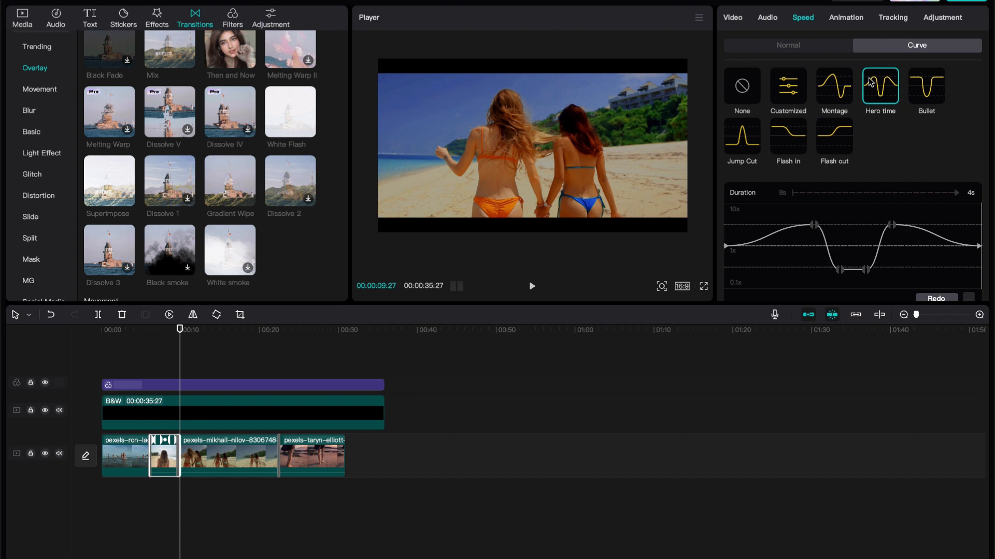
{"action": "left_click", "coordinate": [148, 331]}
{"action": "key", "text": "space"}
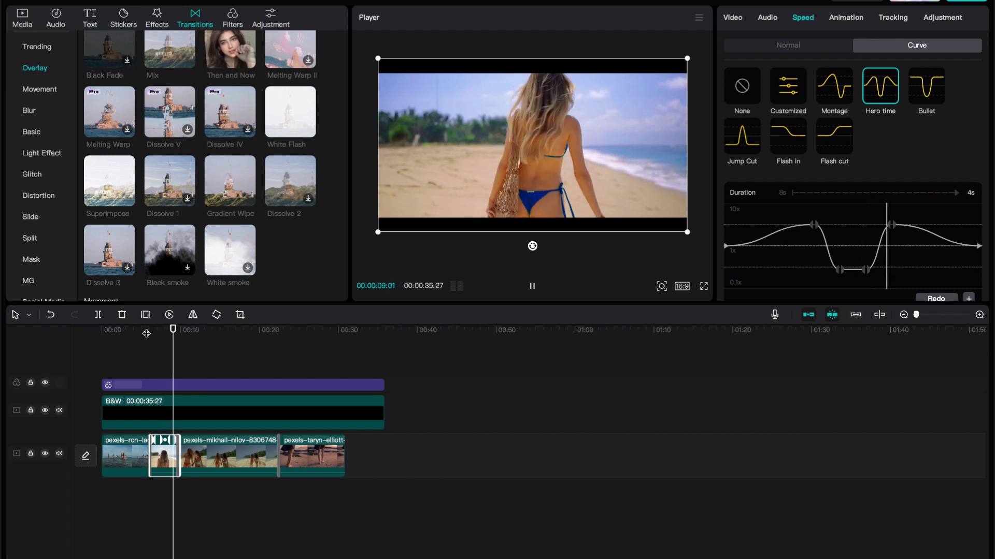
{"action": "key", "text": "space"}
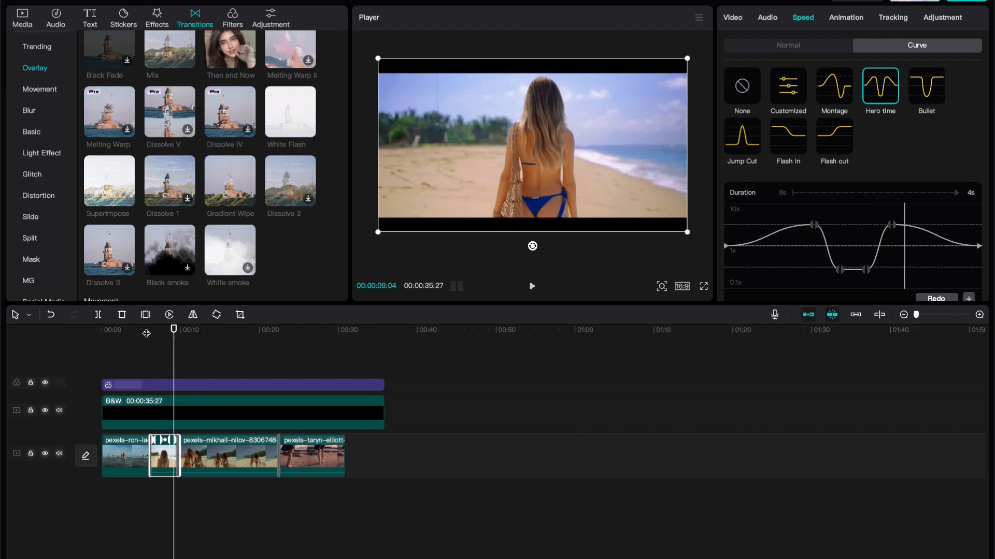
- Switch the second clip to the Bullet speed curve, preview it and rewind to 00:00
{"action": "left_click", "coordinate": [917, 87]}
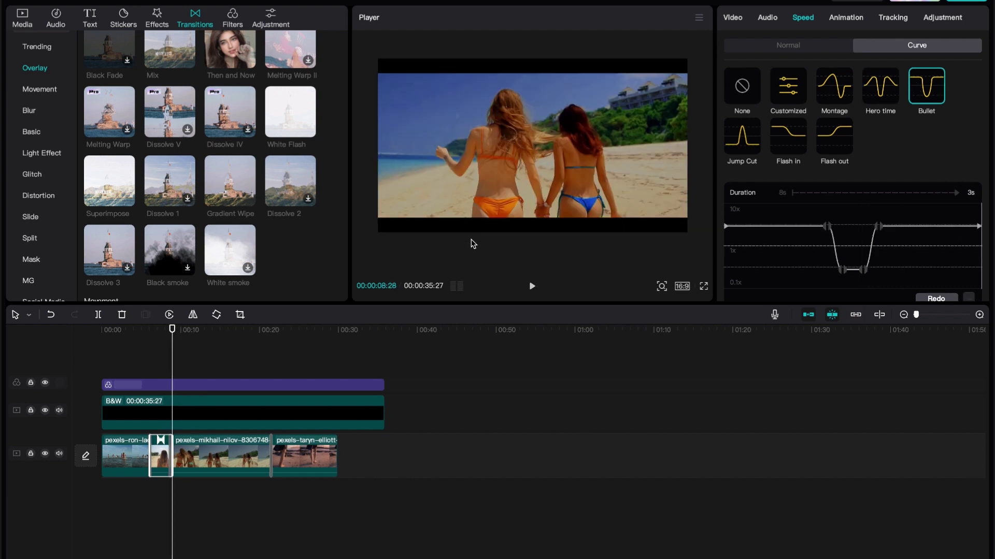
{"action": "left_click", "coordinate": [145, 330]}
{"action": "key", "text": "space"}
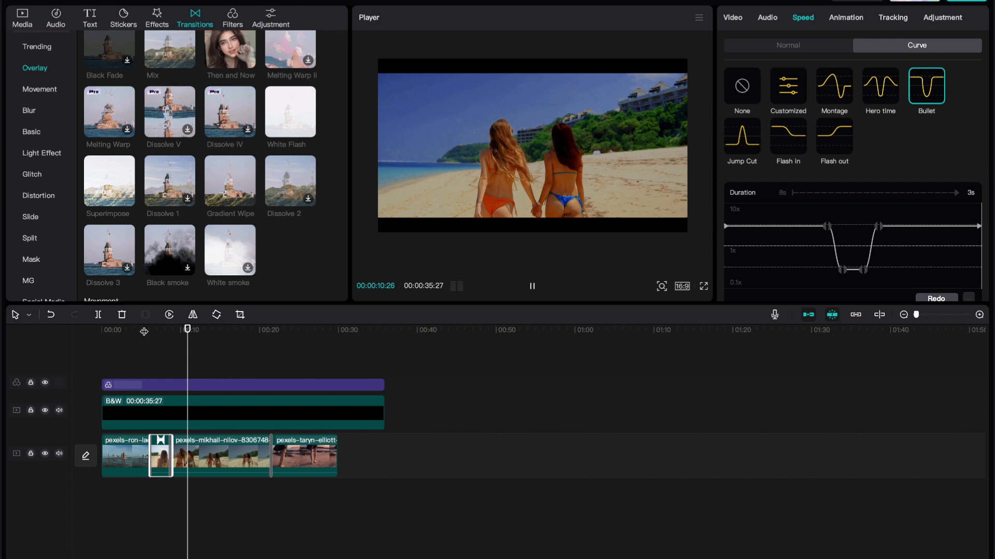
{"action": "key", "text": "space"}
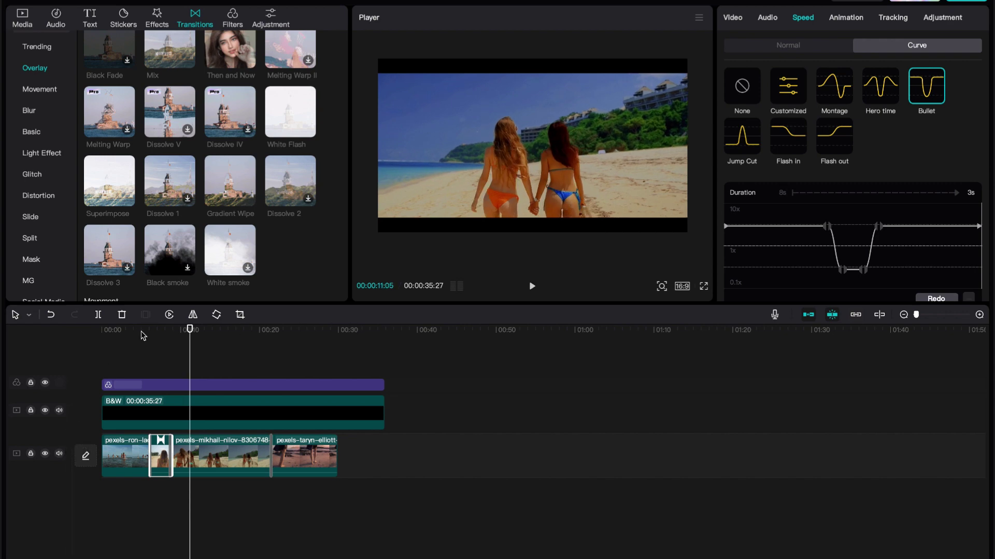
{"action": "left_click_drag", "start_coordinate": [140, 332], "coordinate": [235, 331]}
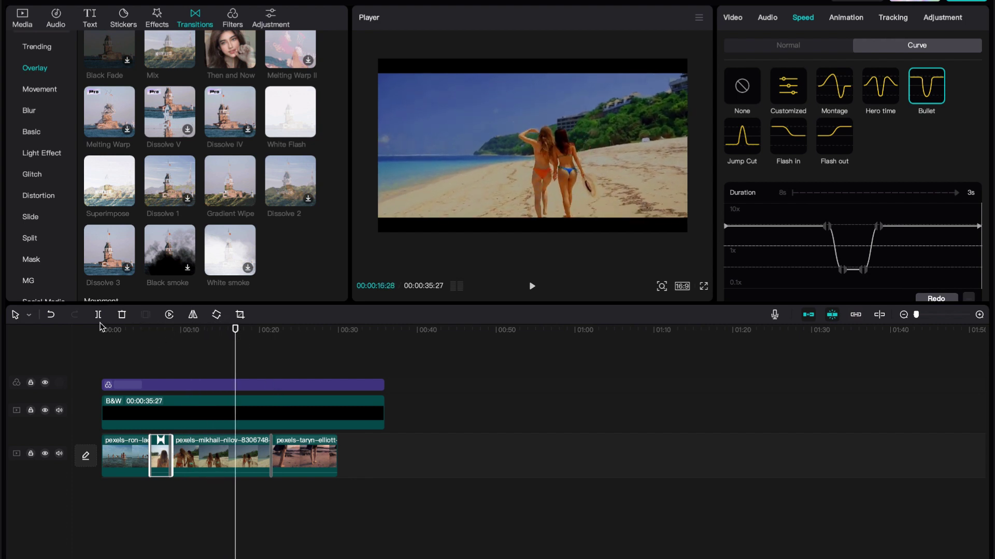
{"action": "left_click", "coordinate": [109, 354]}
{"action": "left_click_drag", "start_coordinate": [111, 331], "coordinate": [76, 328]}
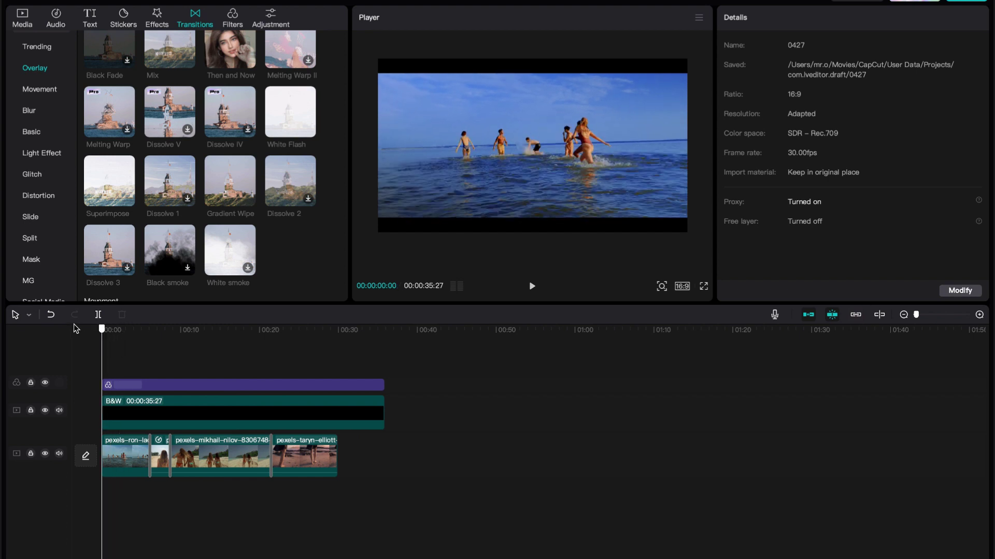
- Add the Sky song as background music slowed to about 0.9x and play it back
{"action": "left_click", "coordinate": [56, 20]}
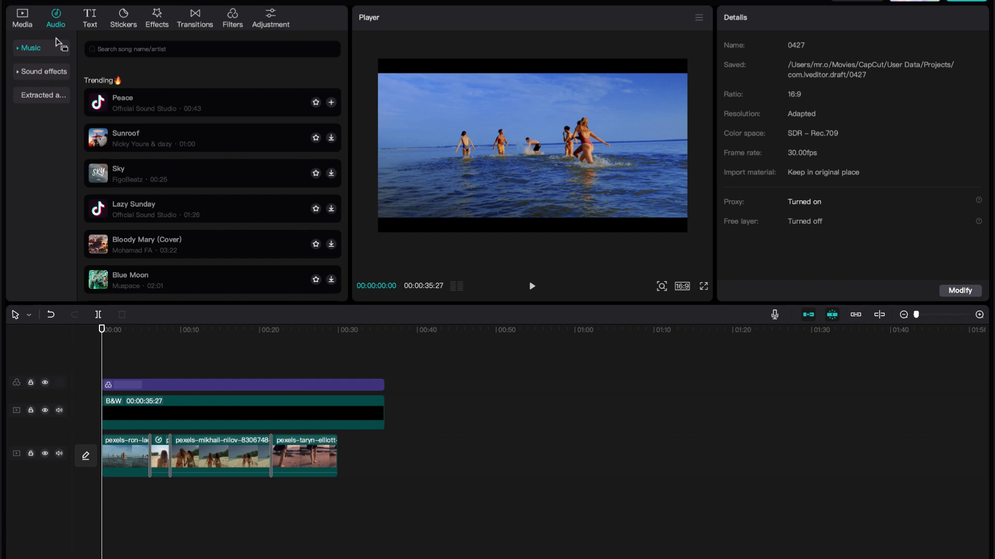
{"action": "left_click", "coordinate": [205, 170]}
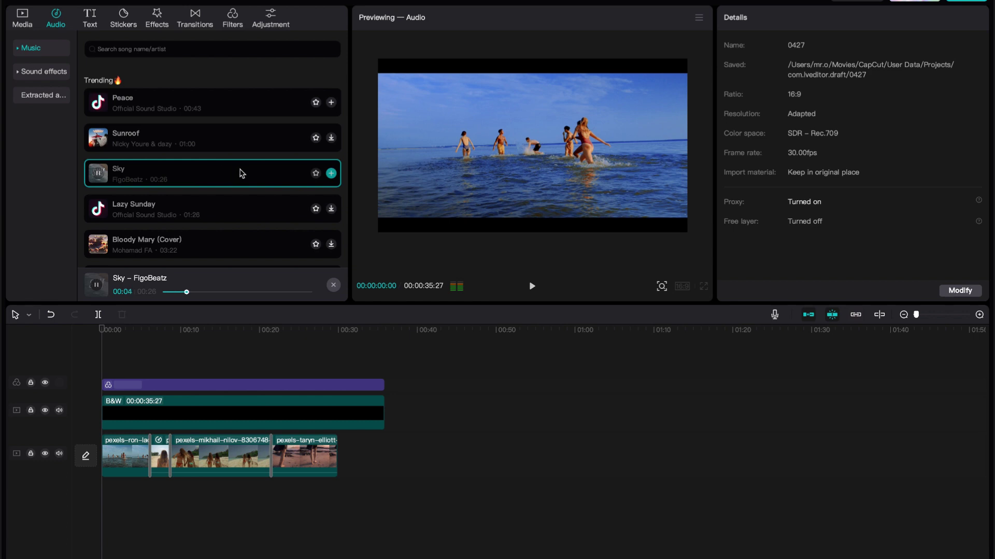
{"action": "mouse_move", "coordinate": [242, 173]}
{"action": "left_mouse_down"}
{"action": "mouse_move", "coordinate": [195, 498]}
{"action": "mouse_move", "coordinate": [137, 492]}
{"action": "mouse_move", "coordinate": [169, 502]}
{"action": "mouse_move", "coordinate": [145, 493]}
{"action": "mouse_move", "coordinate": [139, 504]}
{"action": "left_mouse_up"}
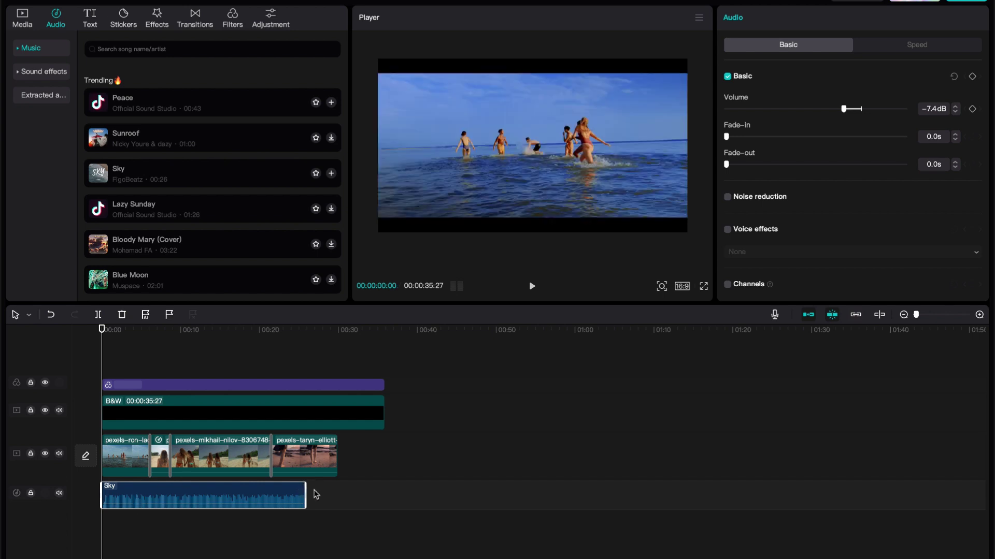
{"action": "left_click", "coordinate": [881, 45]}
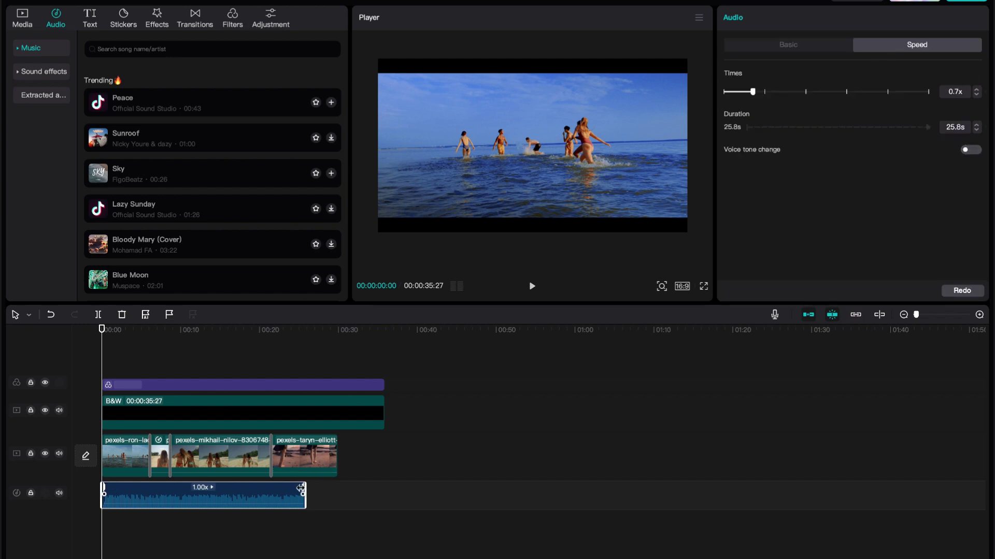
{"action": "left_click_drag", "start_coordinate": [300, 488], "coordinate": [333, 485]}
{"action": "key", "text": "space"}
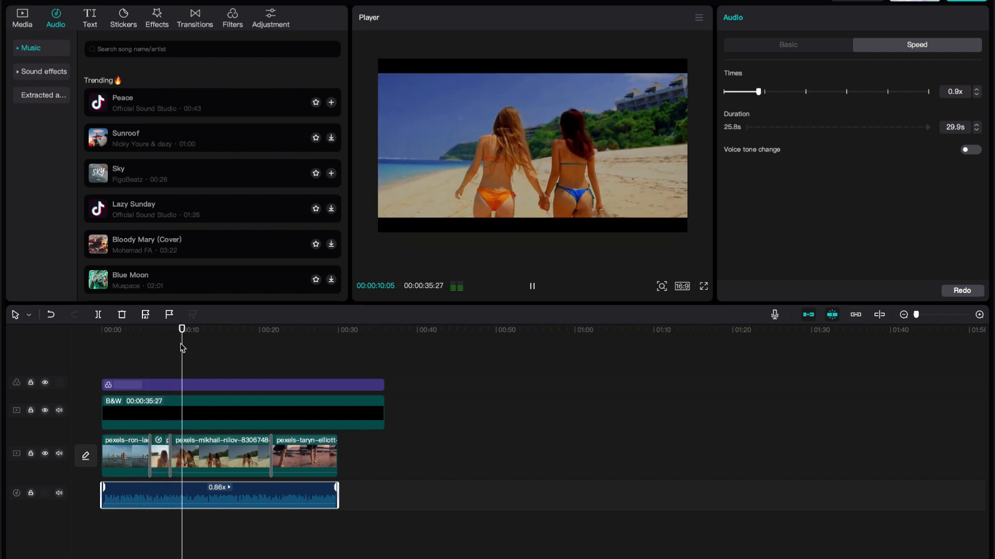
{"action": "key", "text": "space"}
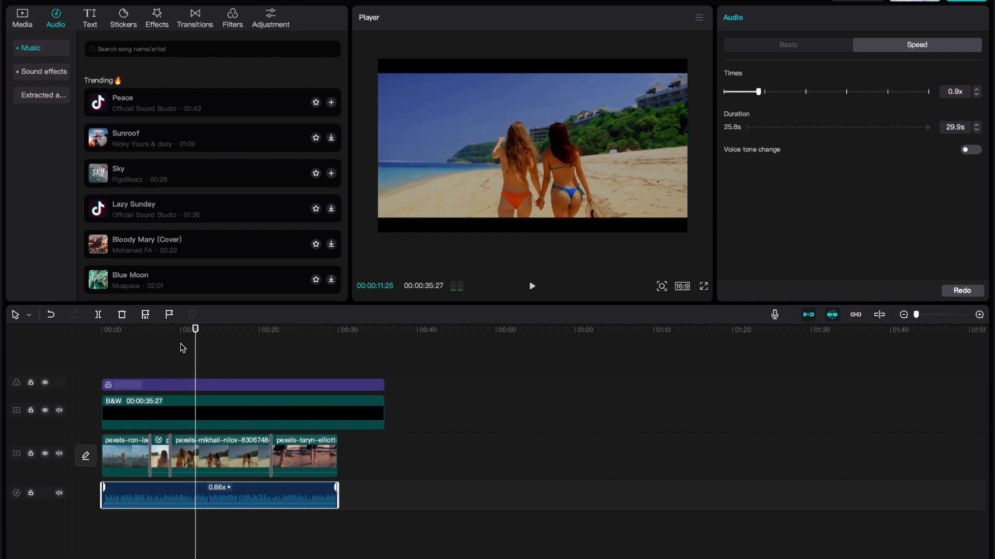
- Trim the B&W letterbox and One Day filter layers to end with the video
{"action": "left_click", "coordinate": [382, 412]}
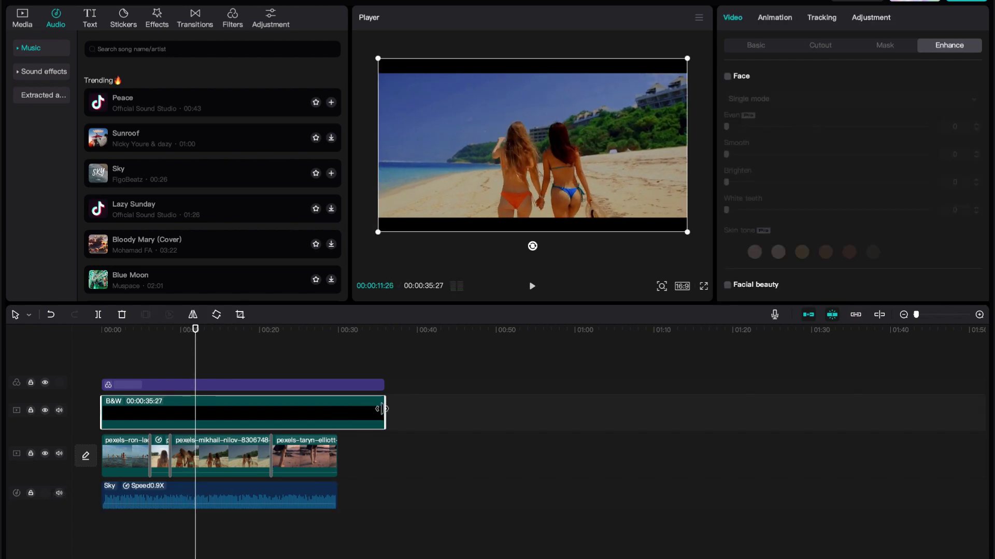
{"action": "left_click_drag", "start_coordinate": [383, 412], "coordinate": [337, 412]}
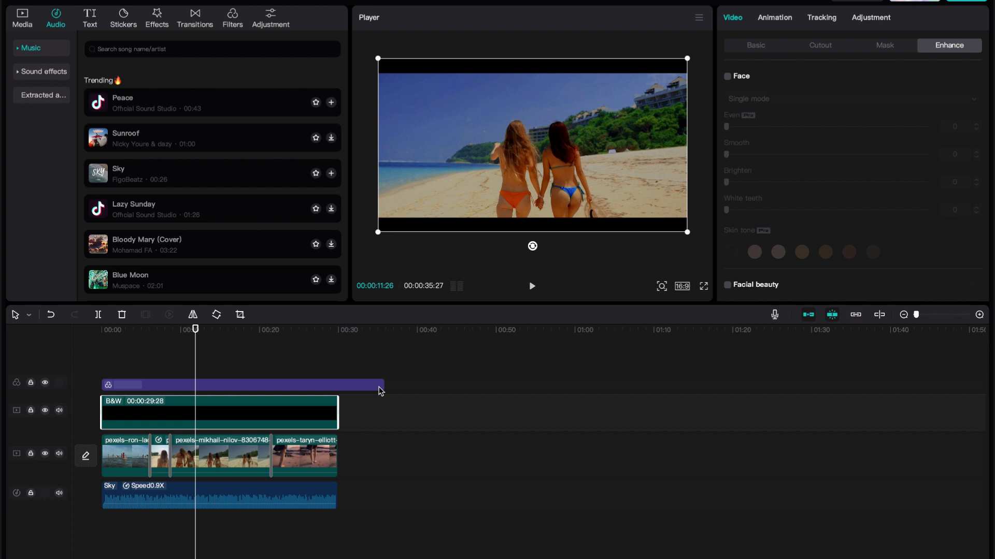
{"action": "left_click", "coordinate": [379, 386]}
{"action": "left_click_drag", "start_coordinate": [378, 387], "coordinate": [337, 386]}
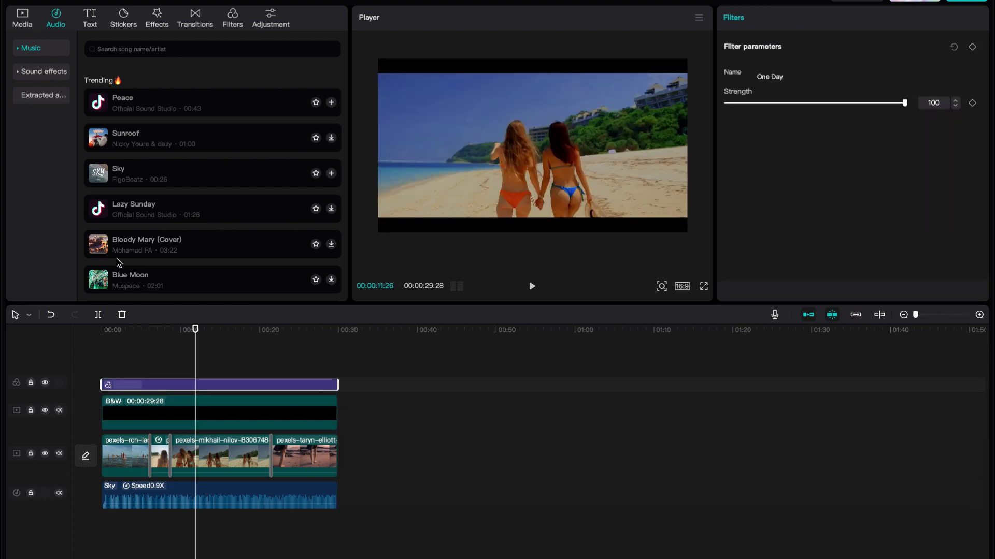
- Search sound effects for 'bird' and add Birds chirping near 10 seconds, nudged slightly earlier
{"action": "left_click", "coordinate": [33, 71]}
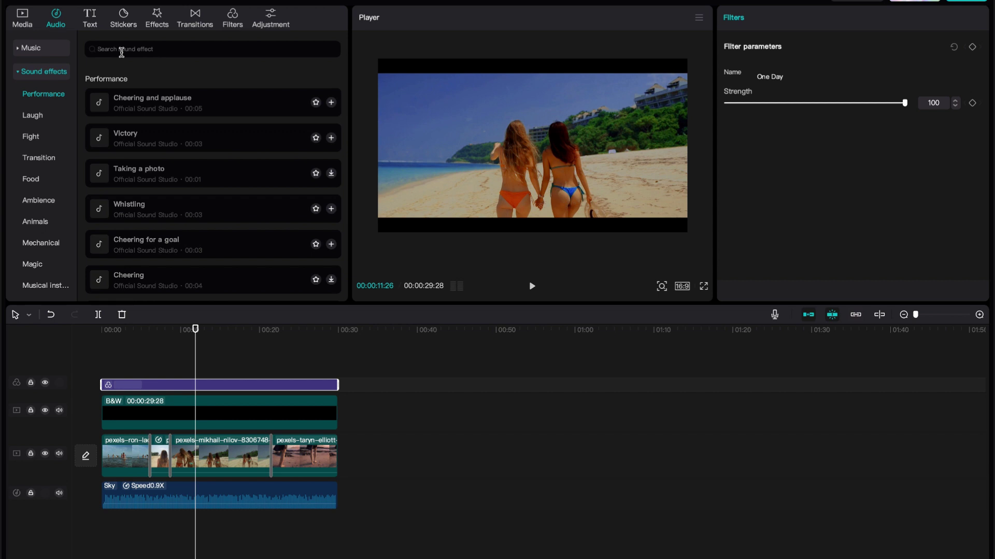
{"action": "type", "text": "bird"}
{"action": "key", "text": "Return"}
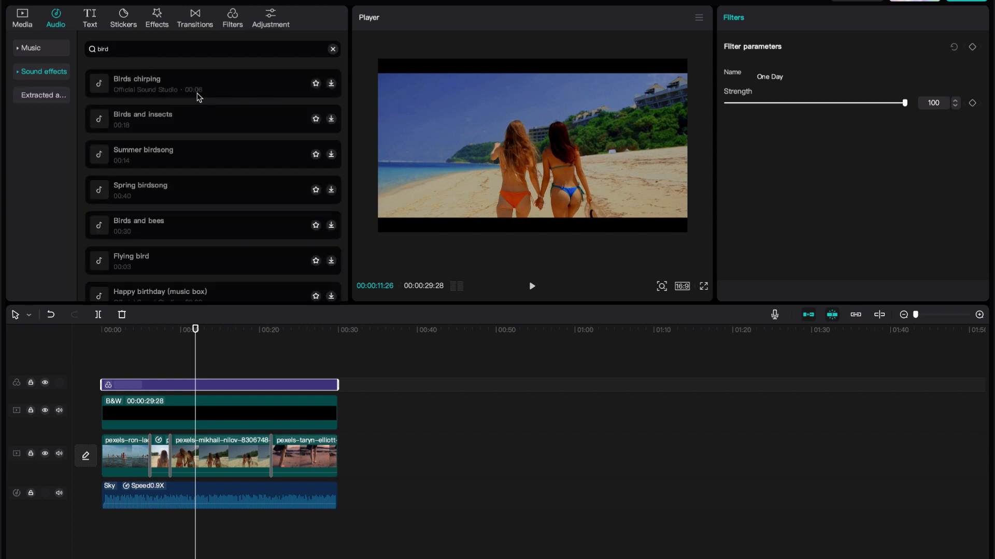
{"action": "left_click", "coordinate": [184, 151]}
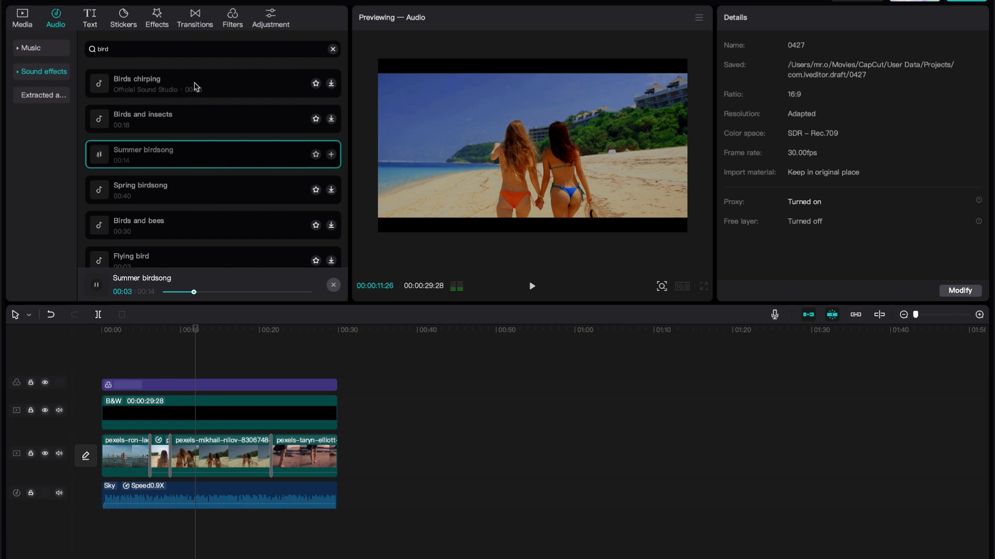
{"action": "left_click", "coordinate": [181, 224]}
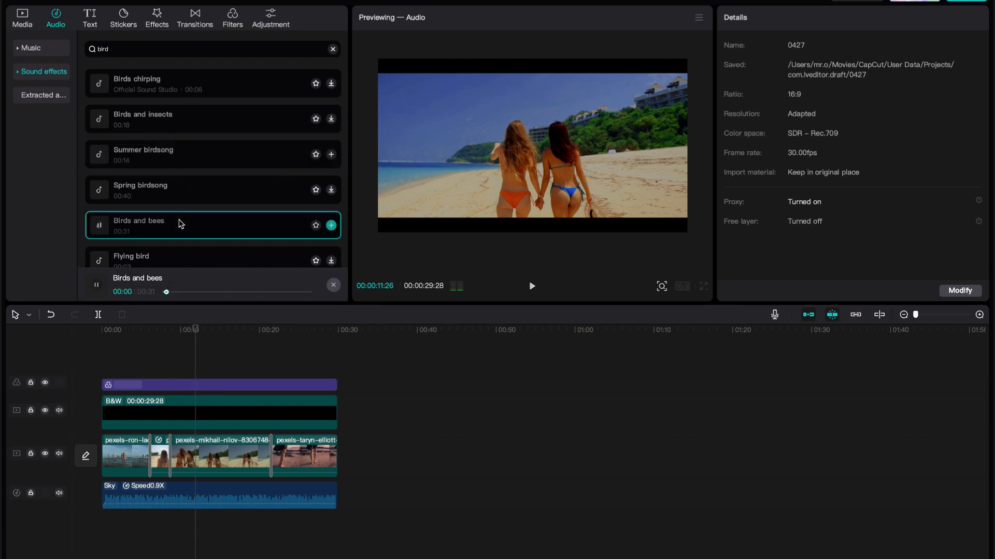
{"action": "left_click", "coordinate": [167, 257]}
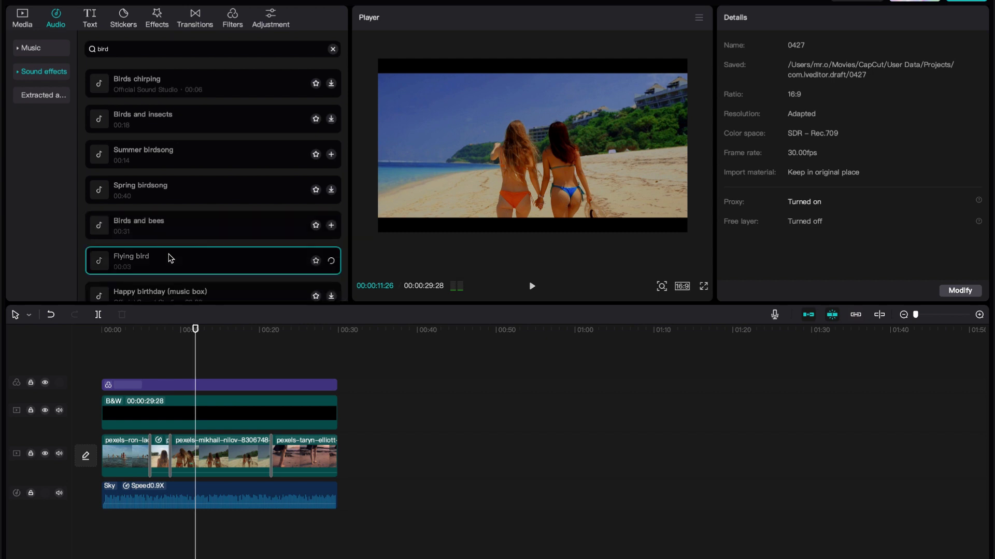
{"action": "left_click", "coordinate": [174, 85]}
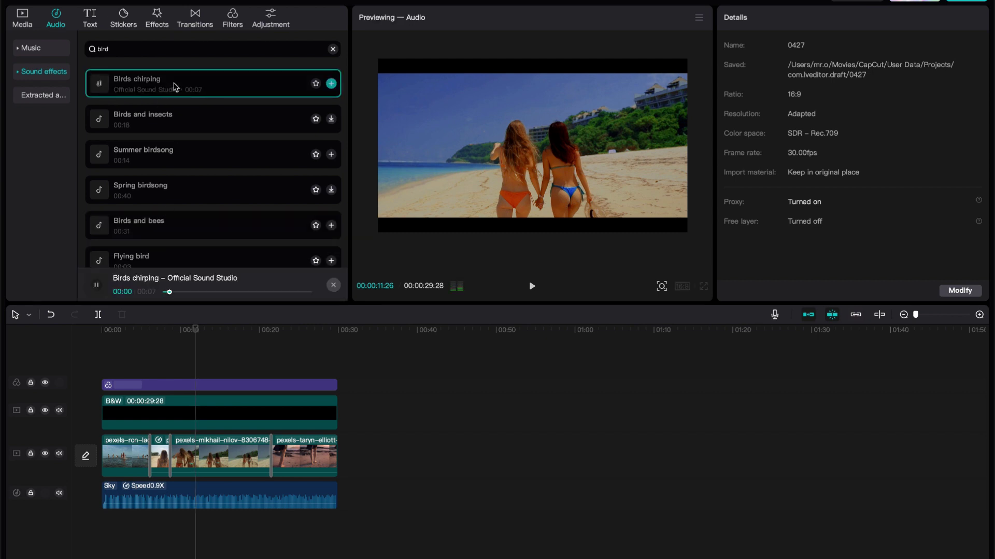
{"action": "left_click", "coordinate": [331, 83]}
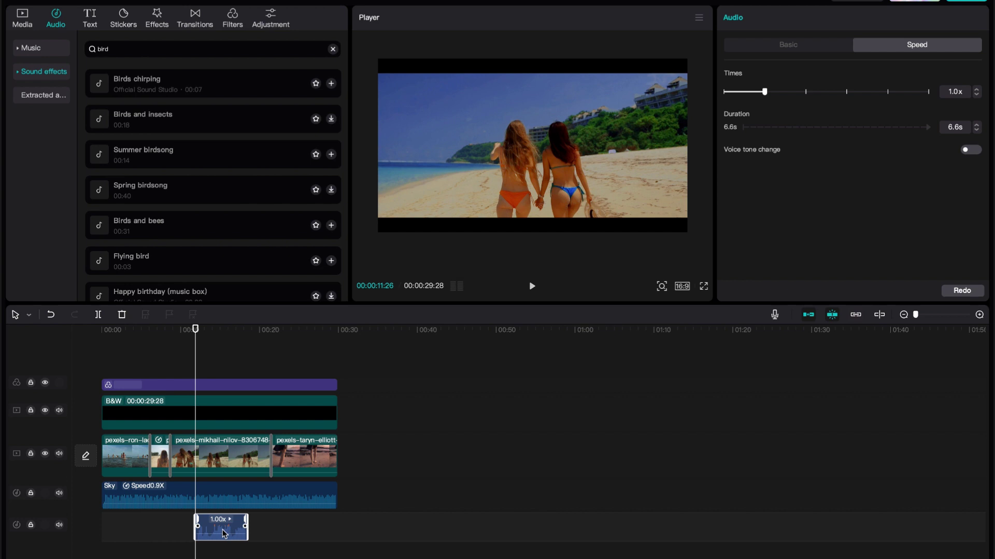
{"action": "left_click_drag", "start_coordinate": [215, 532], "coordinate": [198, 543]}
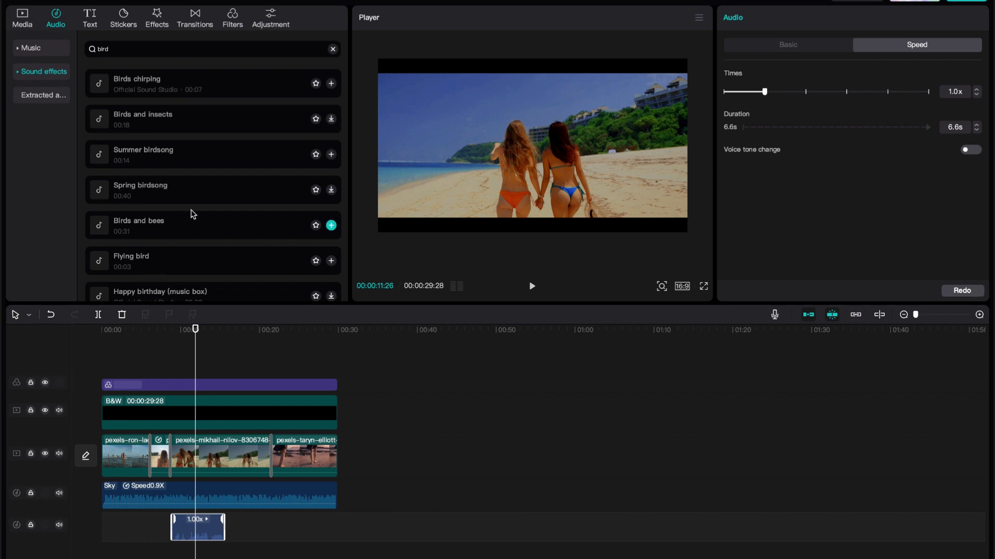
- Place the Spring birdsong effect on a new bottom audio track
{"action": "left_click", "coordinate": [203, 199]}
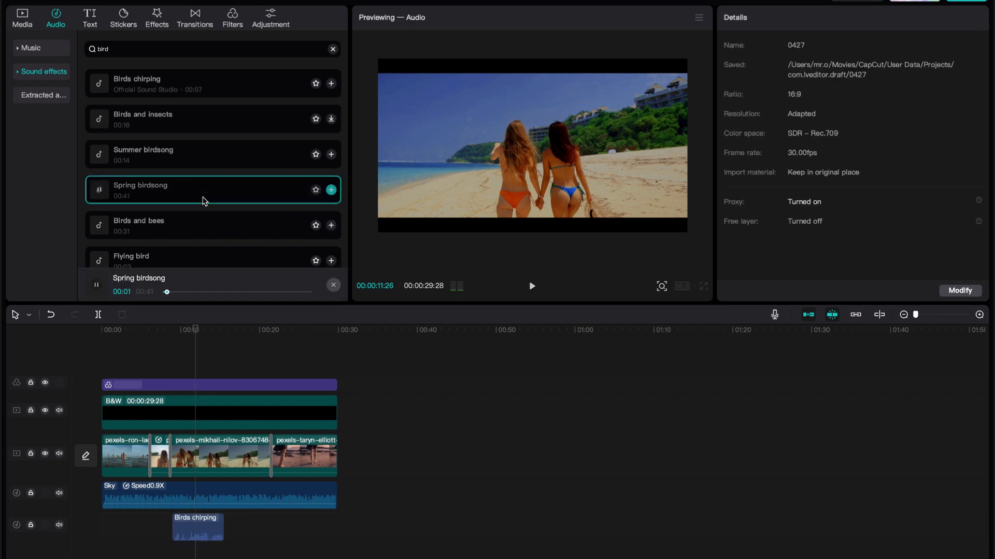
{"action": "scroll", "coordinate": [202, 200], "scroll_direction": "down", "scroll_amount": 3}
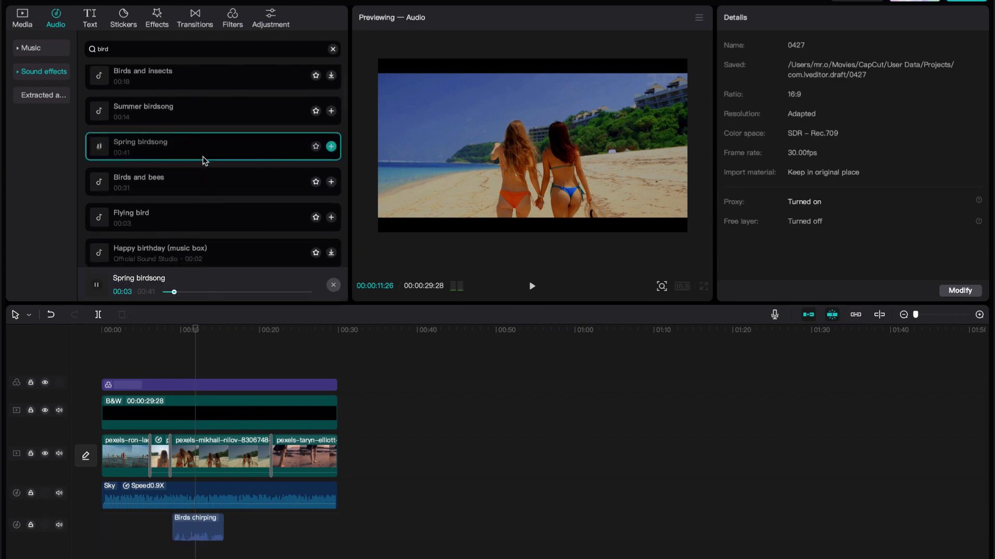
{"action": "left_click_drag", "start_coordinate": [206, 150], "coordinate": [101, 555]}
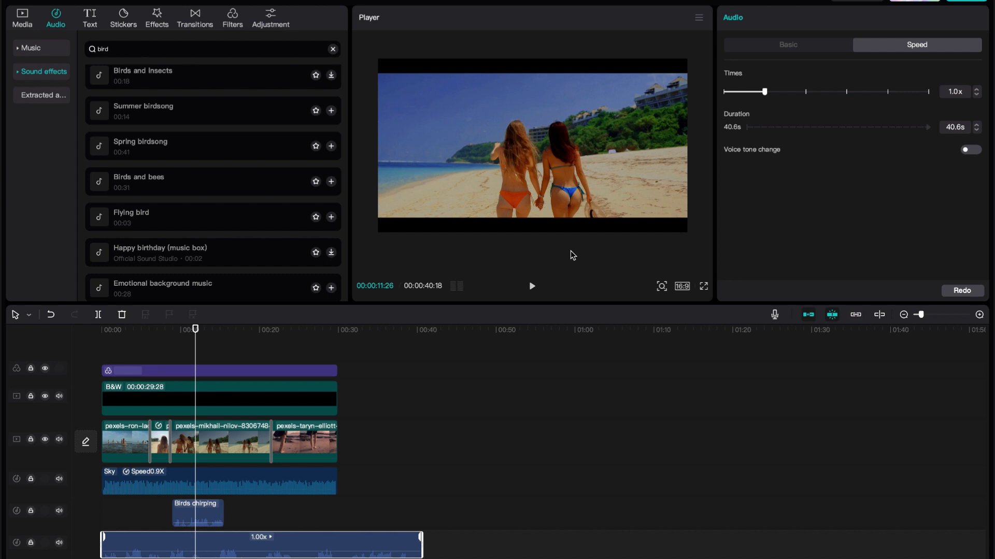
- Trim Spring birdsong to about 14–22 seconds and set its volume to -14.5dB
{"action": "left_click", "coordinate": [784, 46]}
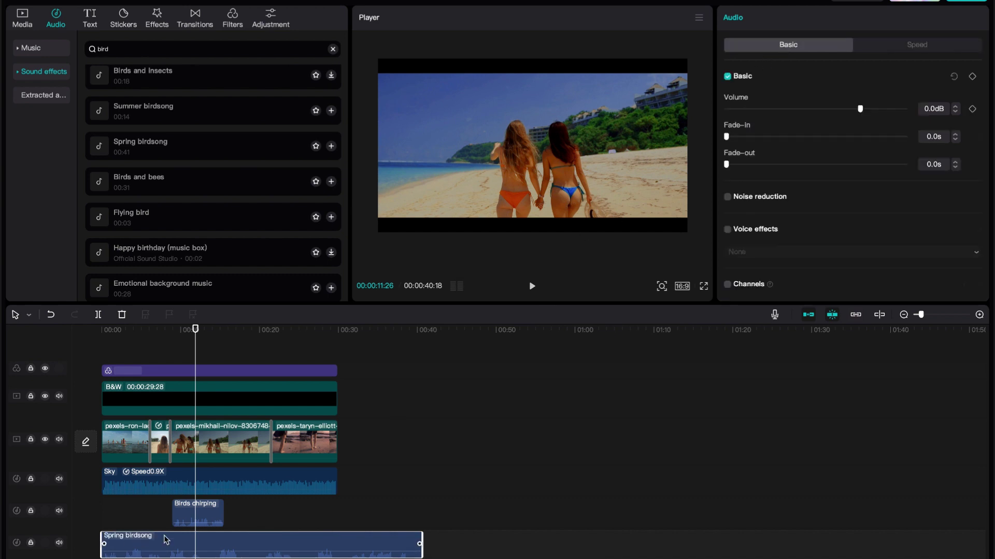
{"action": "left_click_drag", "start_coordinate": [422, 543], "coordinate": [335, 549]}
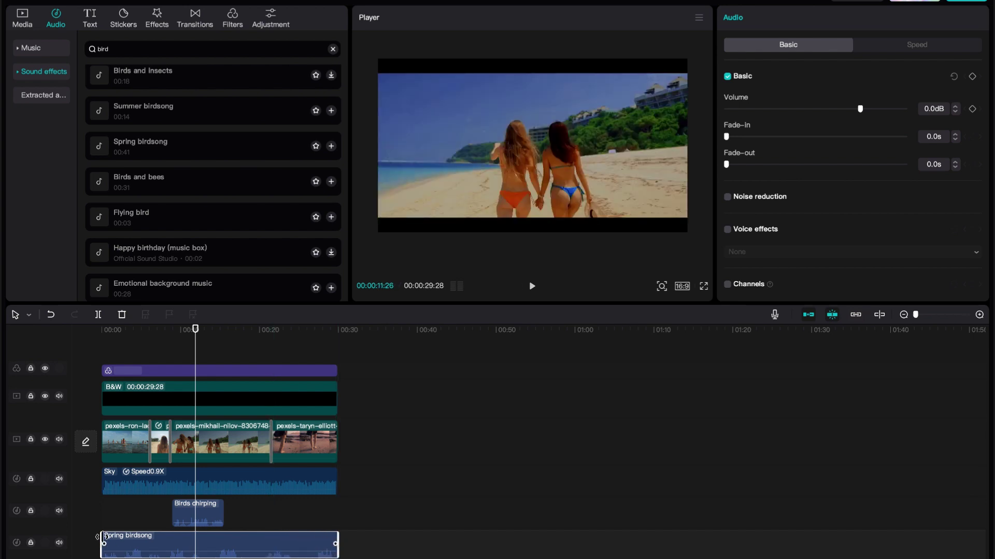
{"action": "left_click_drag", "start_coordinate": [100, 537], "coordinate": [171, 532]}
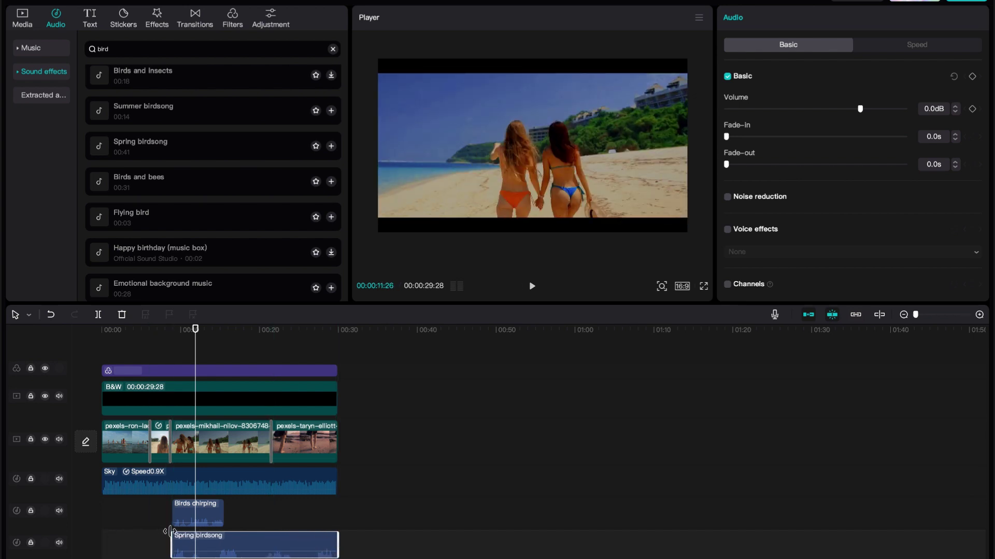
{"action": "left_click_drag", "start_coordinate": [337, 541], "coordinate": [266, 535]}
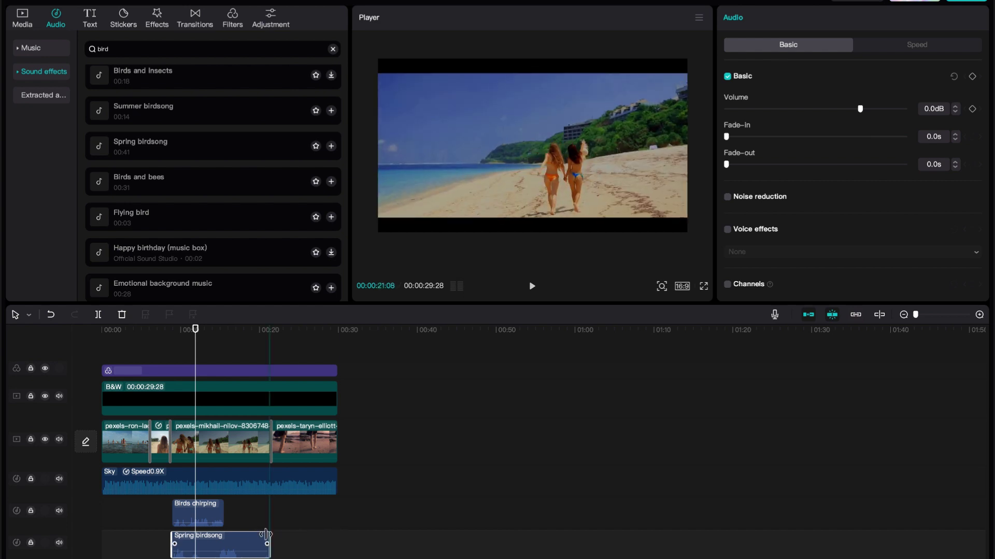
{"action": "left_click_drag", "start_coordinate": [320, 540], "coordinate": [278, 555]}
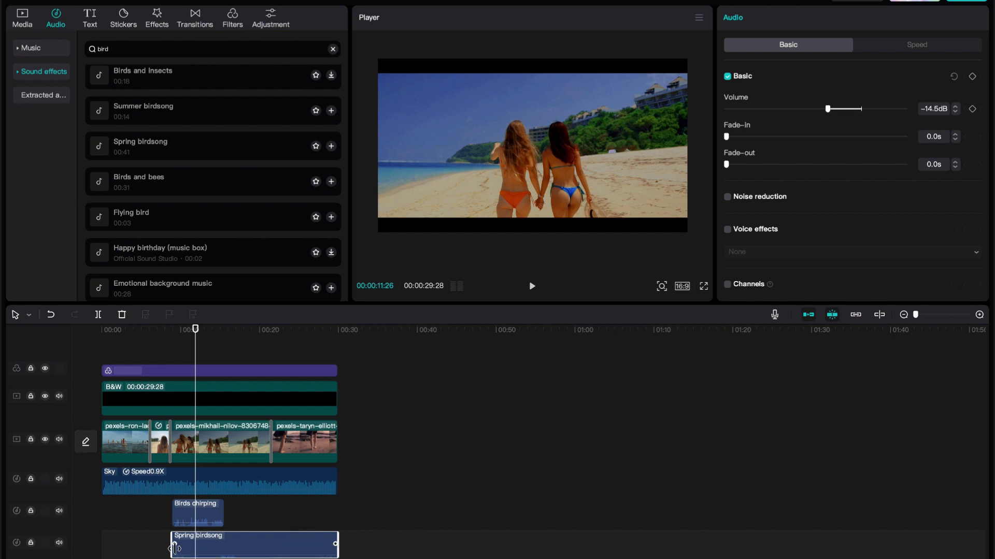
{"action": "left_click_drag", "start_coordinate": [172, 540], "coordinate": [209, 538]}
{"action": "left_click_drag", "start_coordinate": [337, 538], "coordinate": [274, 537]}
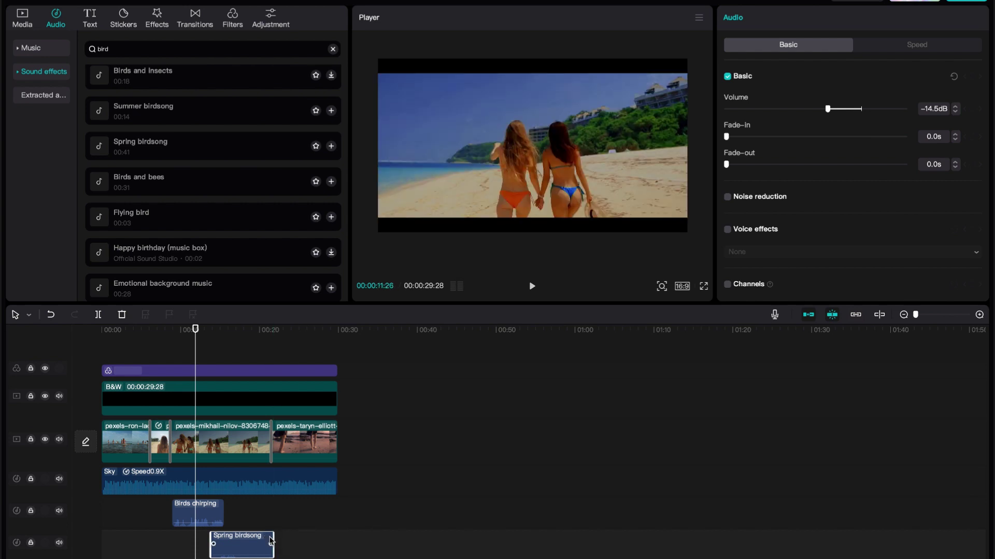
- Search 'waves' and place Crashing waves on an empty audio track at 00:21
{"action": "double_click", "coordinate": [112, 42]}
{"action": "type", "text": "waves"}
{"action": "left_click", "coordinate": [196, 89]}
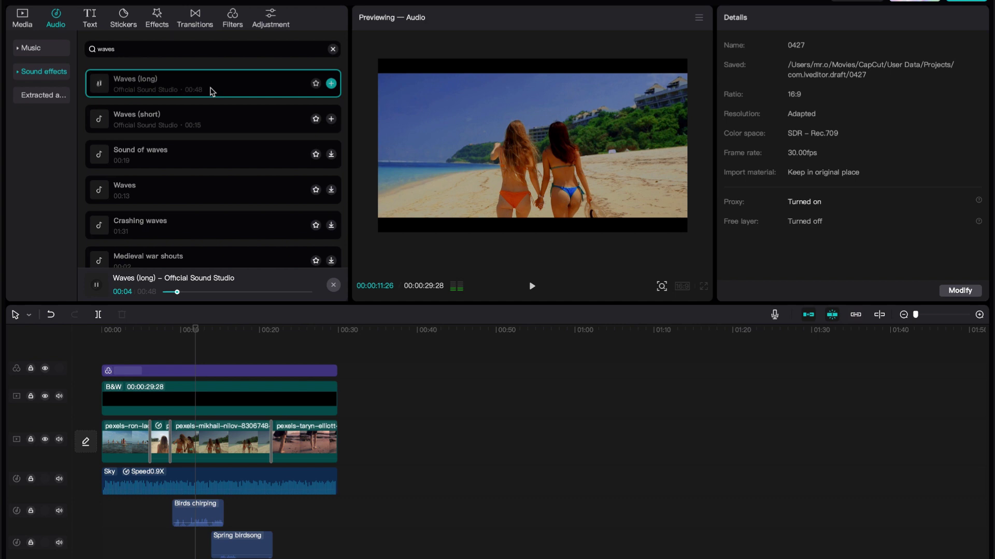
{"action": "left_click", "coordinate": [216, 123]}
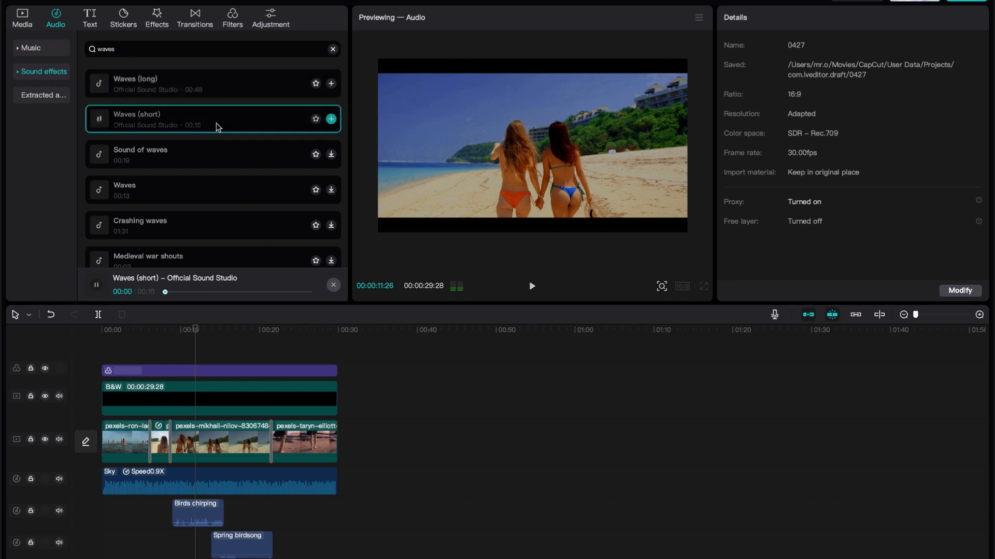
{"action": "left_click", "coordinate": [218, 191]}
{"action": "left_click", "coordinate": [202, 226]}
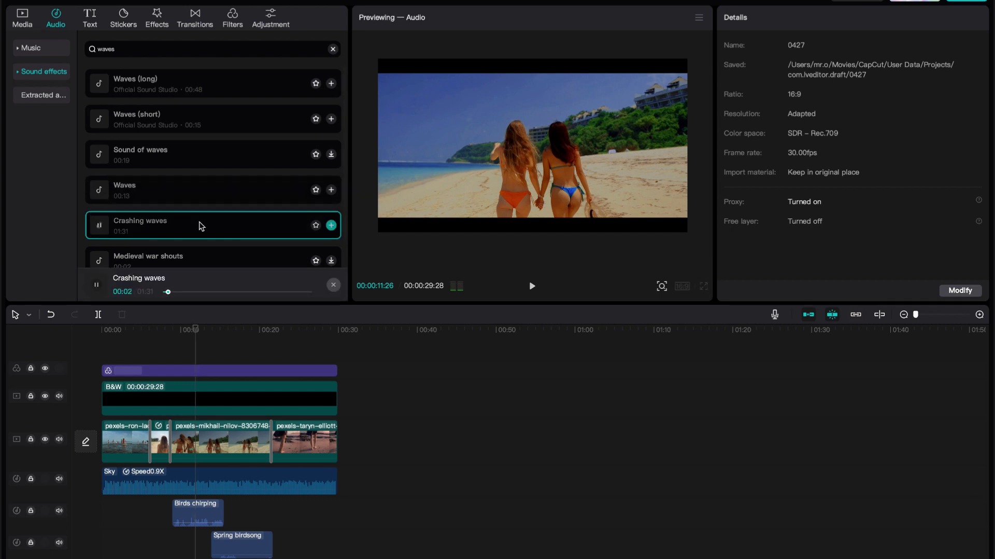
{"action": "left_click_drag", "start_coordinate": [207, 227], "coordinate": [267, 511]}
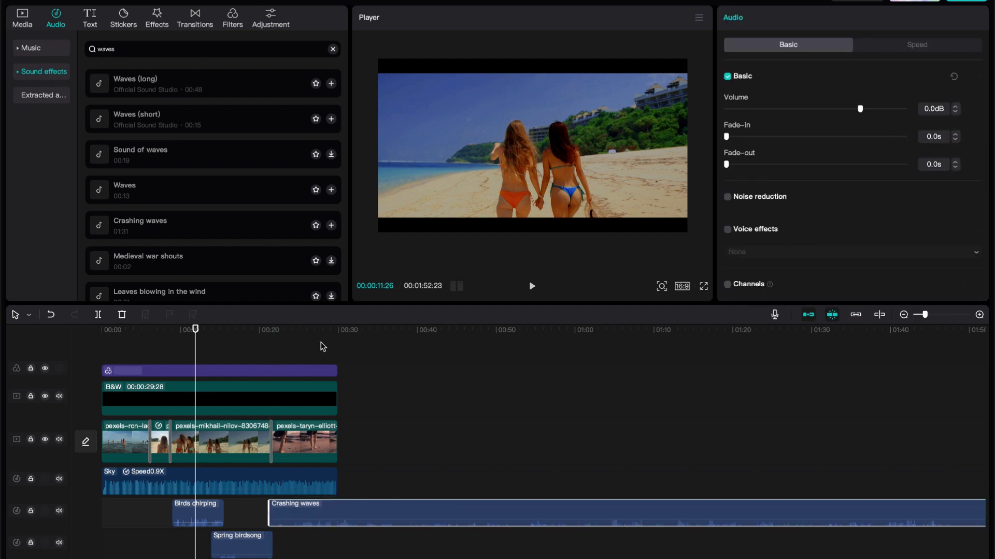
- Split Crashing waves at 00:29:28 and delete the part past the video's end
{"action": "left_click", "coordinate": [337, 330]}
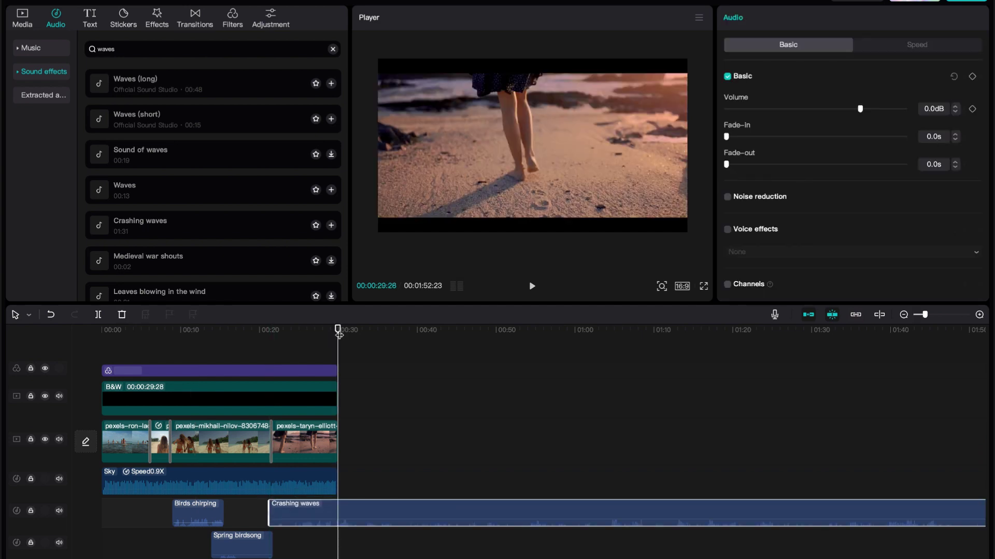
{"action": "key", "text": "ctrl+b"}
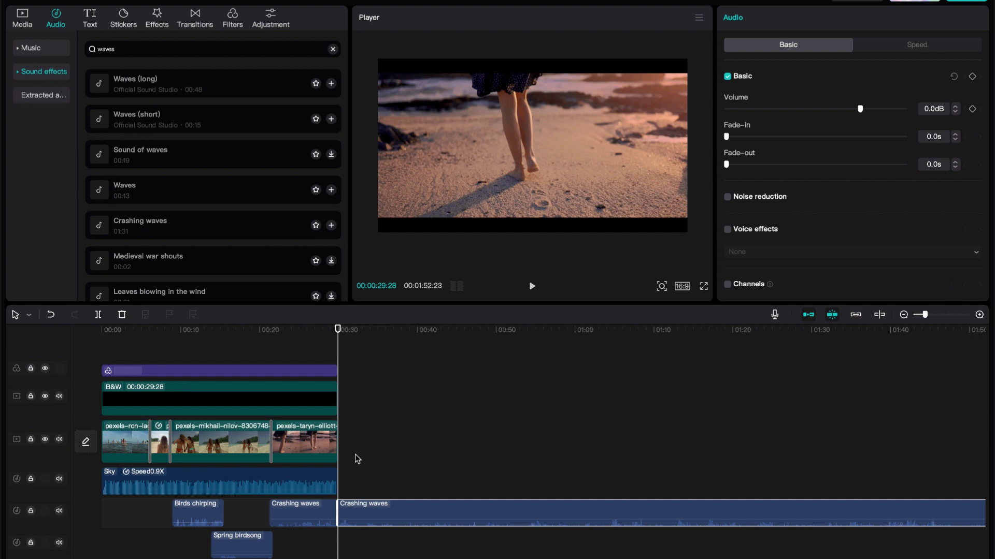
{"action": "key", "text": "Delete"}
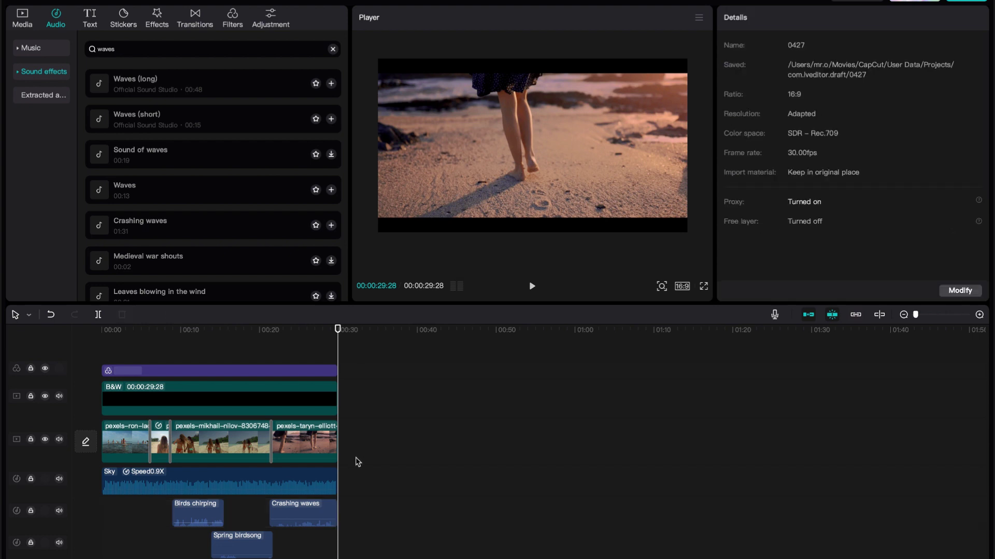
{"action": "key", "text": "b"}
{"action": "left_click", "coordinate": [21, 317]}
{"action": "left_click", "coordinate": [34, 336]}
{"action": "left_click_drag", "start_coordinate": [328, 333], "coordinate": [273, 336]}
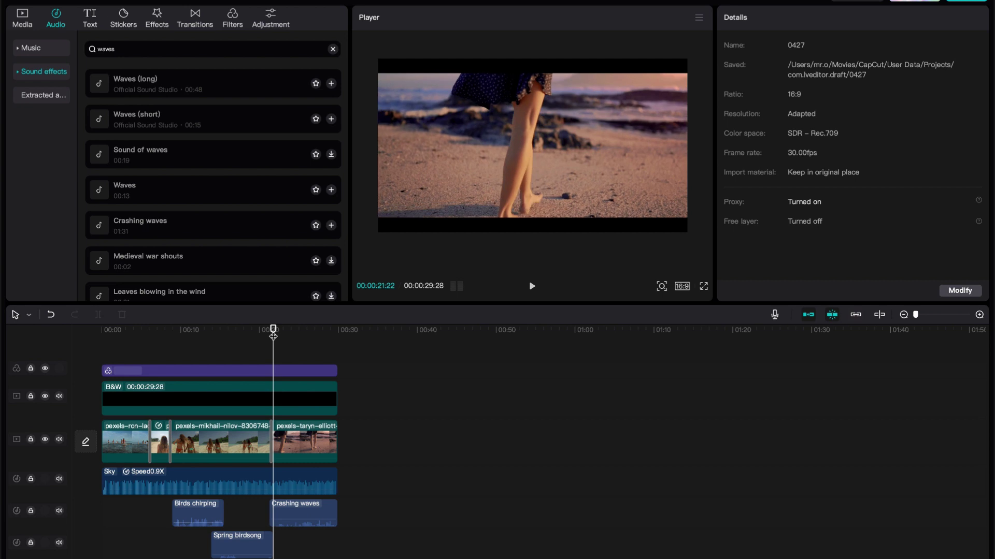
{"action": "key", "text": "space"}
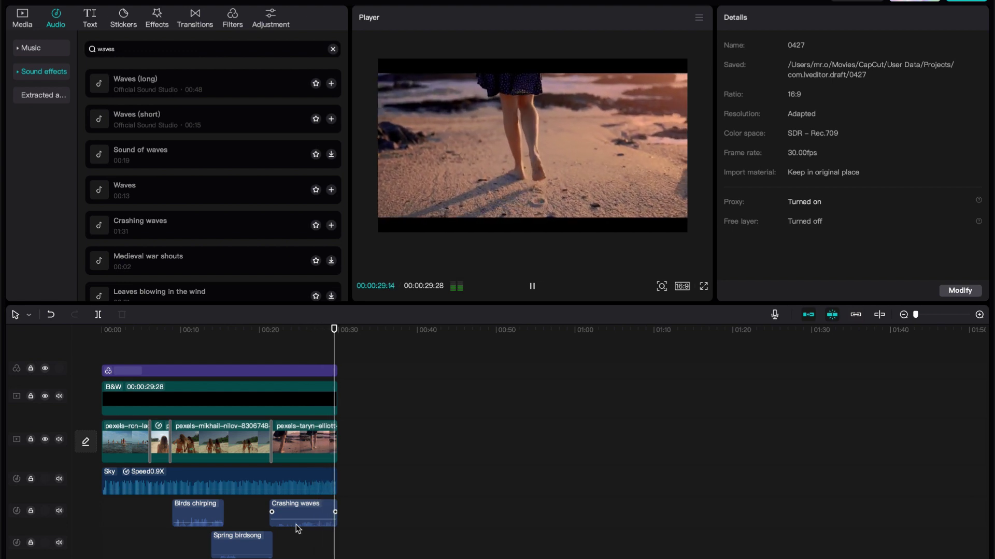
{"action": "left_click", "coordinate": [165, 156]}
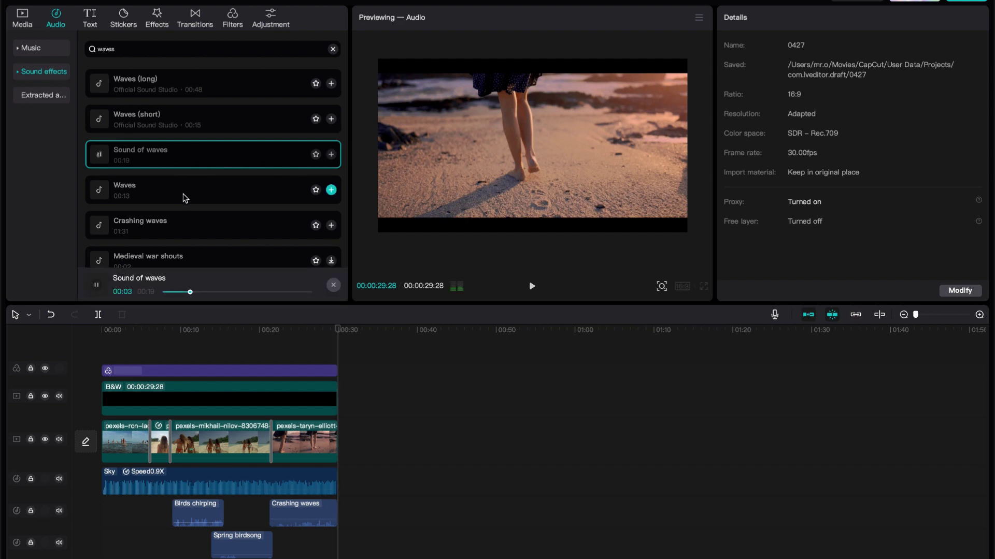
{"action": "scroll", "coordinate": [181, 196], "scroll_direction": "down", "scroll_amount": 3}
{"action": "left_click", "coordinate": [180, 158]}
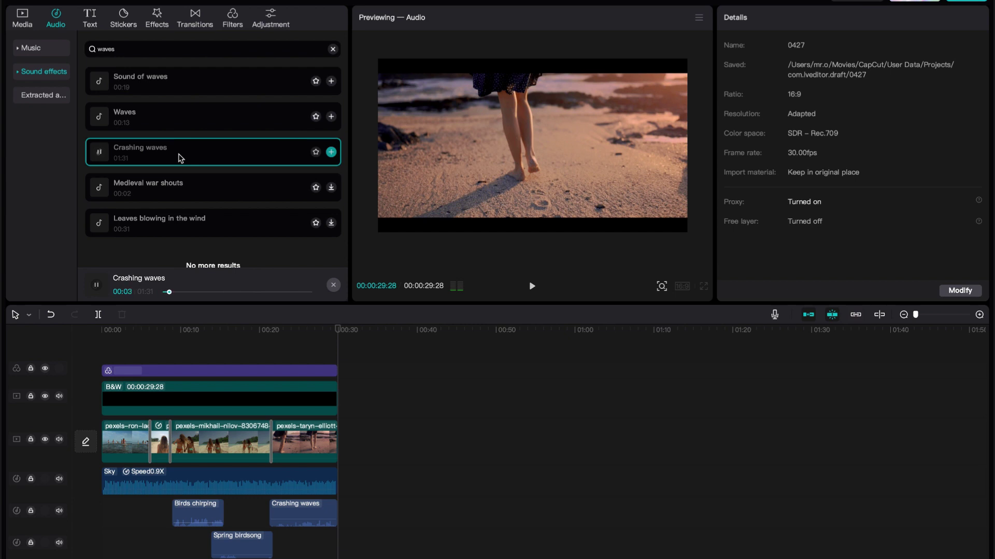
{"action": "scroll", "coordinate": [180, 158], "scroll_direction": "up", "scroll_amount": 3}
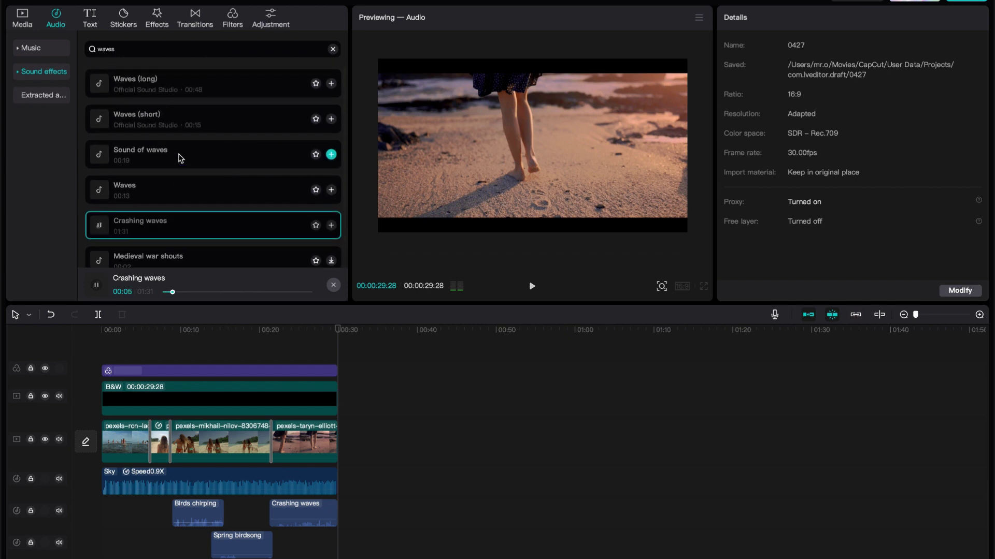
{"action": "left_click", "coordinate": [282, 331]}
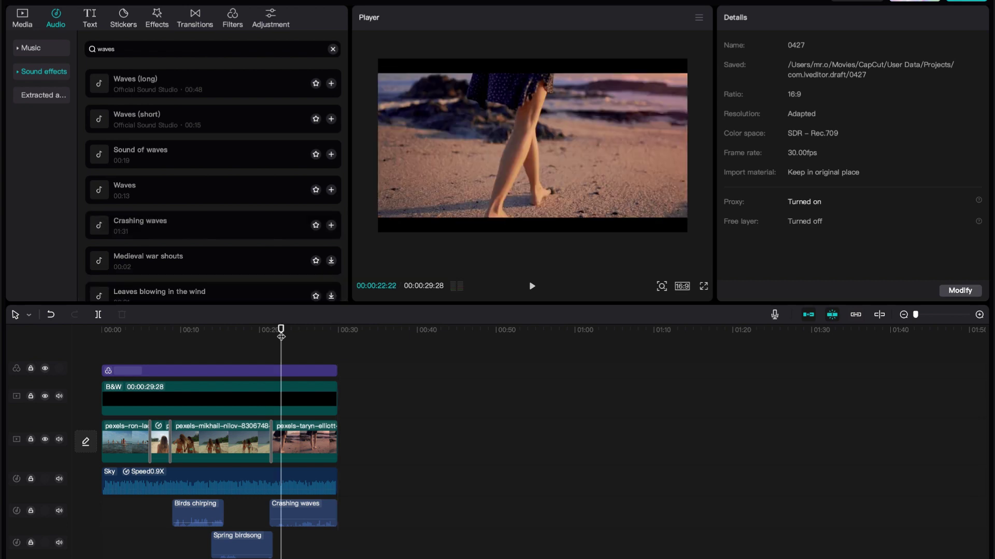
{"action": "key", "text": "space"}
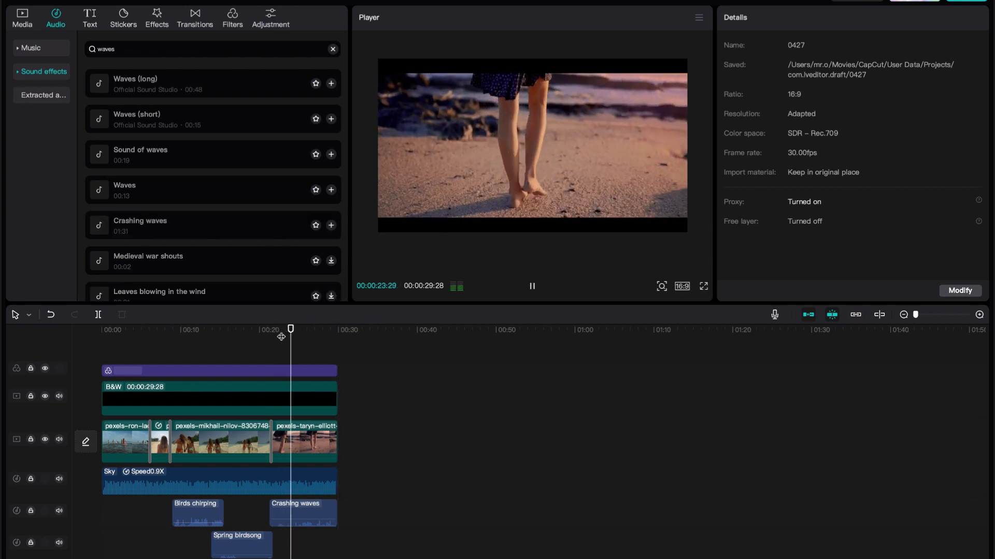
- Lower the Crashing waves volume to -10.4dB and play back from 00:21 to check
{"action": "key", "text": "space"}
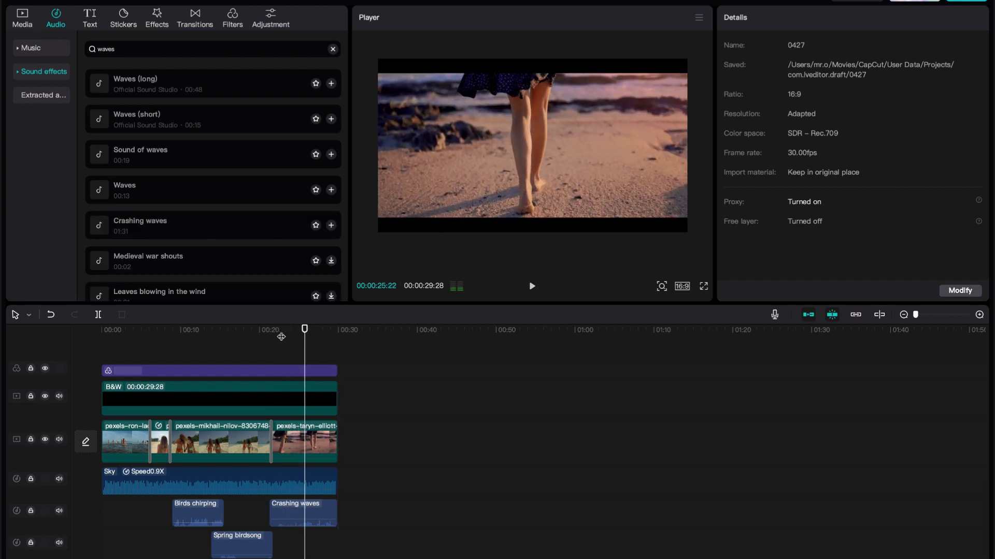
{"action": "left_click_drag", "start_coordinate": [327, 519], "coordinate": [327, 522]}
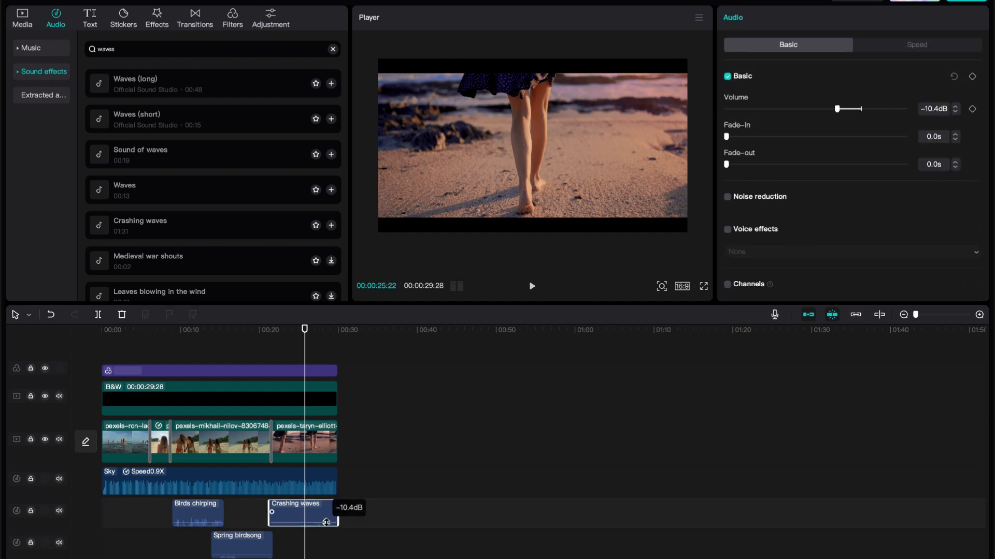
{"action": "left_click", "coordinate": [269, 332]}
{"action": "key", "text": "space"}
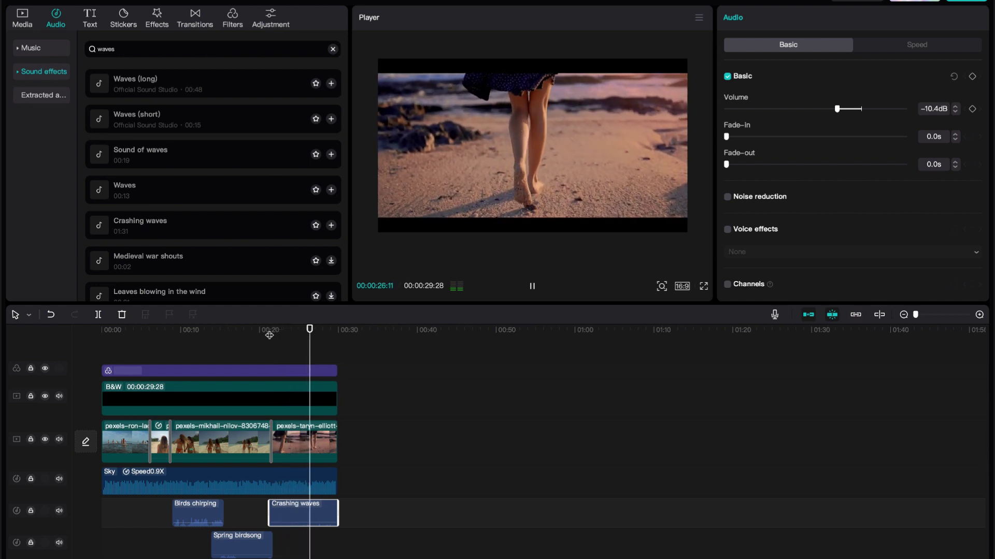
{"action": "key", "text": "space"}
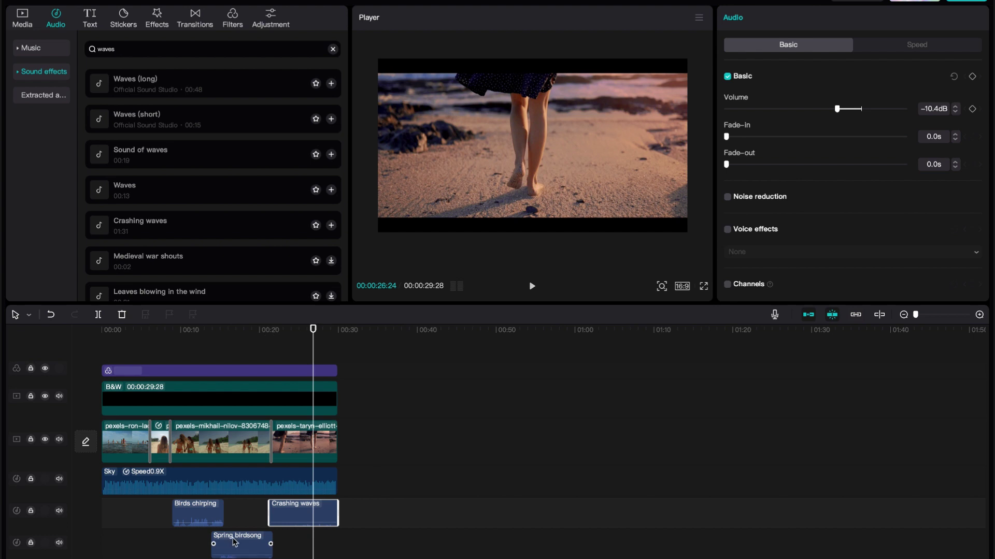
- Move Spring birdsong later so it ends with the video, then play back to check
{"action": "left_click_drag", "start_coordinate": [234, 543], "coordinate": [298, 542]}
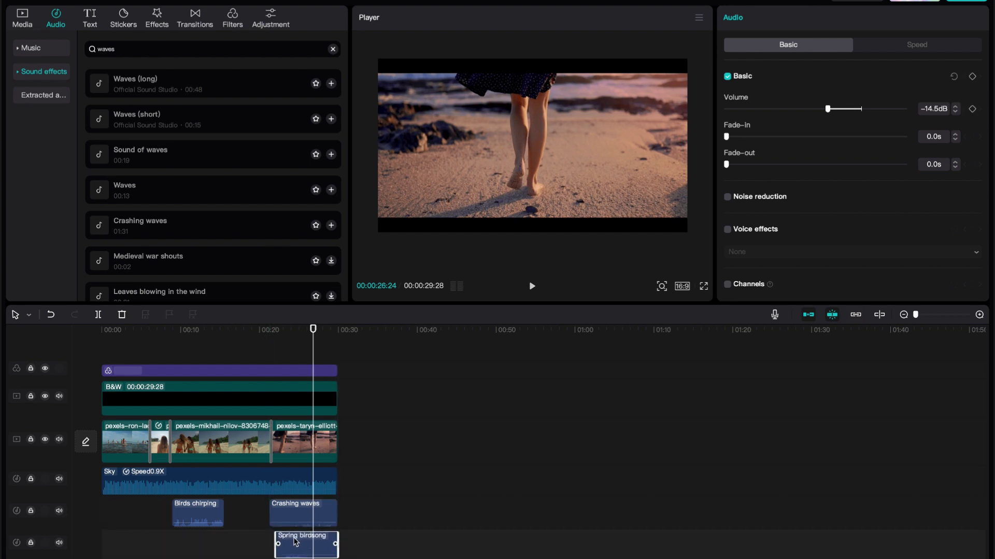
{"action": "left_click", "coordinate": [269, 334]}
{"action": "key", "text": "space"}
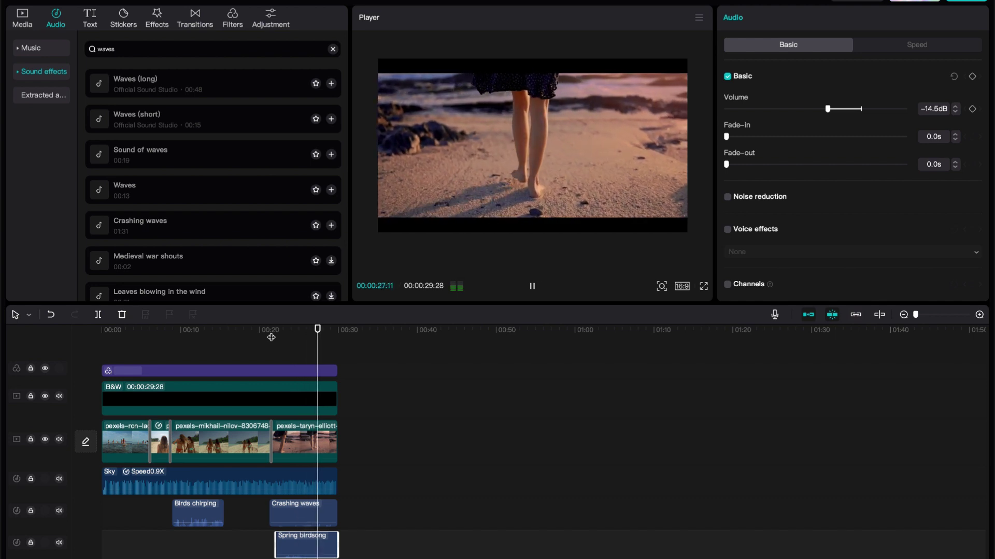
{"action": "key", "text": "space"}
- Add Leaves blowing in the wind at the film's start, trimmed to about six seconds at -14.1dB
{"action": "left_click", "coordinate": [188, 289]}
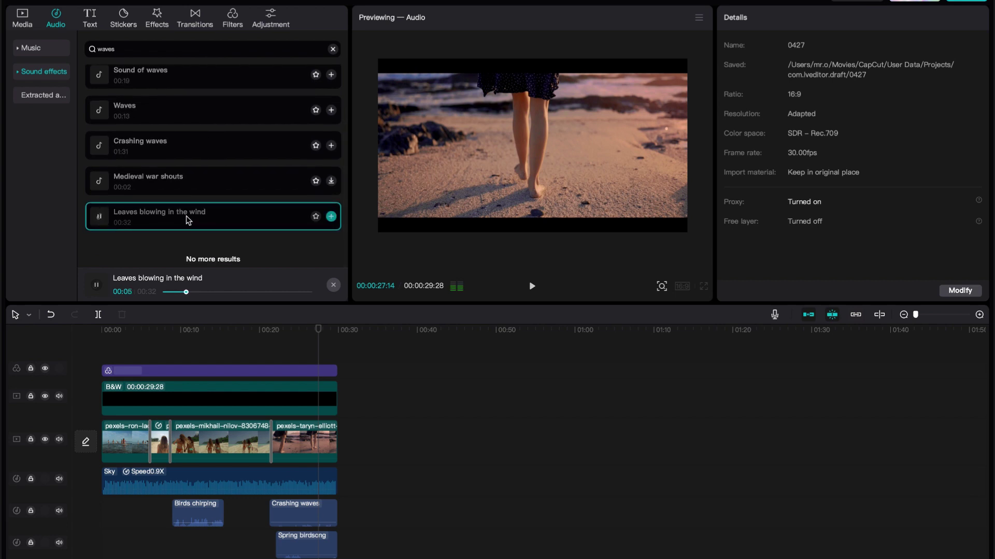
{"action": "left_click_drag", "start_coordinate": [187, 216], "coordinate": [97, 549]}
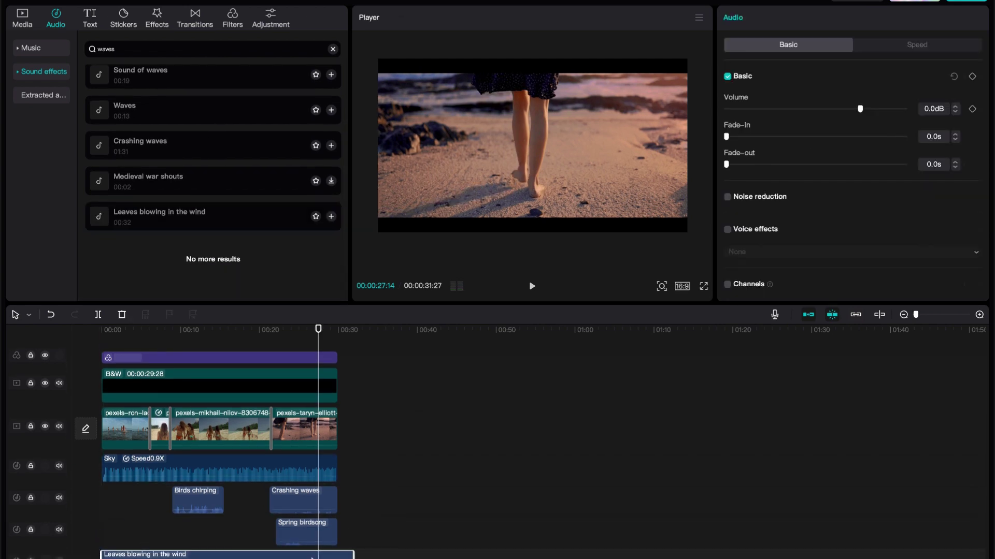
{"action": "left_click_drag", "start_coordinate": [352, 556], "coordinate": [148, 556]}
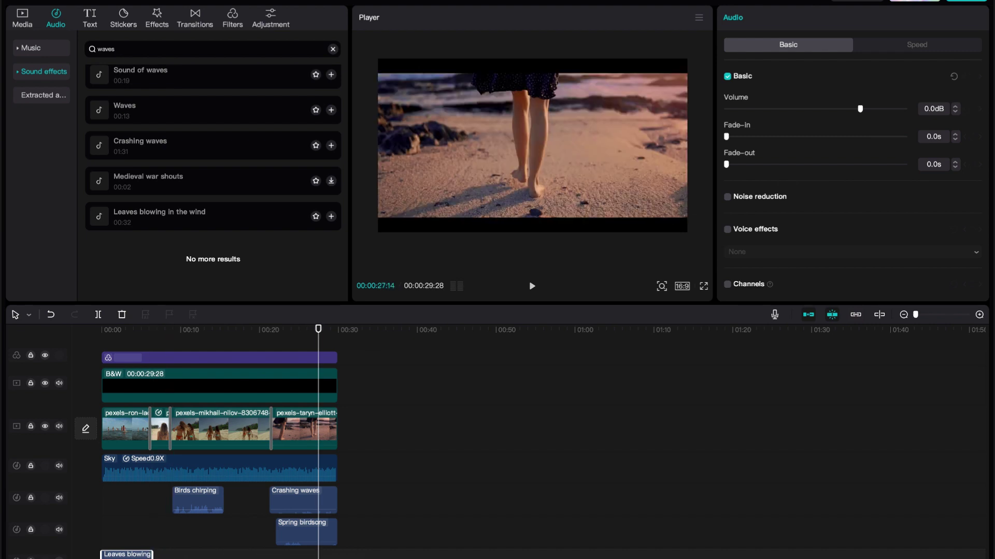
{"action": "left_click_drag", "start_coordinate": [859, 108], "coordinate": [828, 109]}
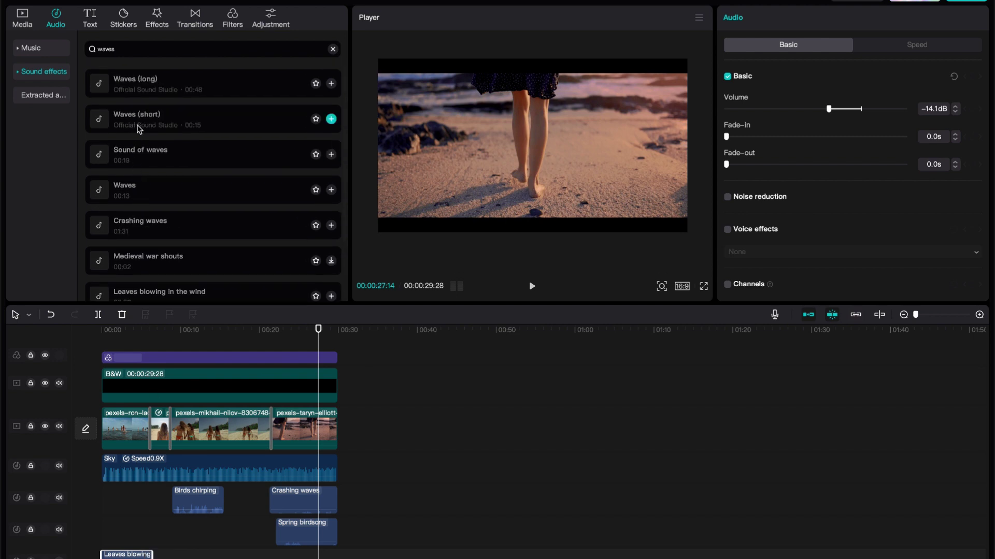
- Add a short Sound of waves clip at the film's start, turned down to -12.0dB
{"action": "left_click", "coordinate": [141, 127]}
{"action": "left_click", "coordinate": [141, 160]}
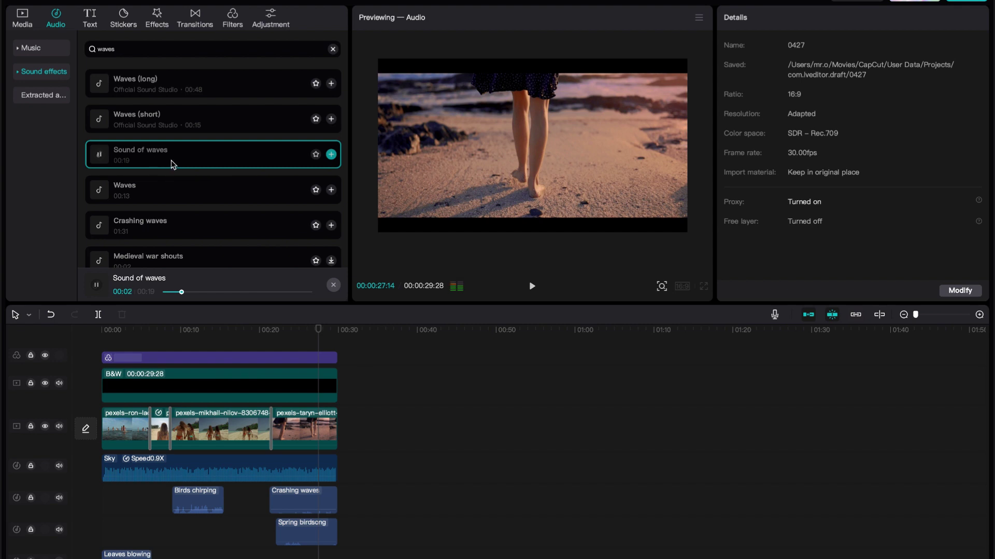
{"action": "left_click_drag", "start_coordinate": [171, 160], "coordinate": [96, 529]}
{"action": "left_click_drag", "start_coordinate": [251, 522], "coordinate": [130, 541]}
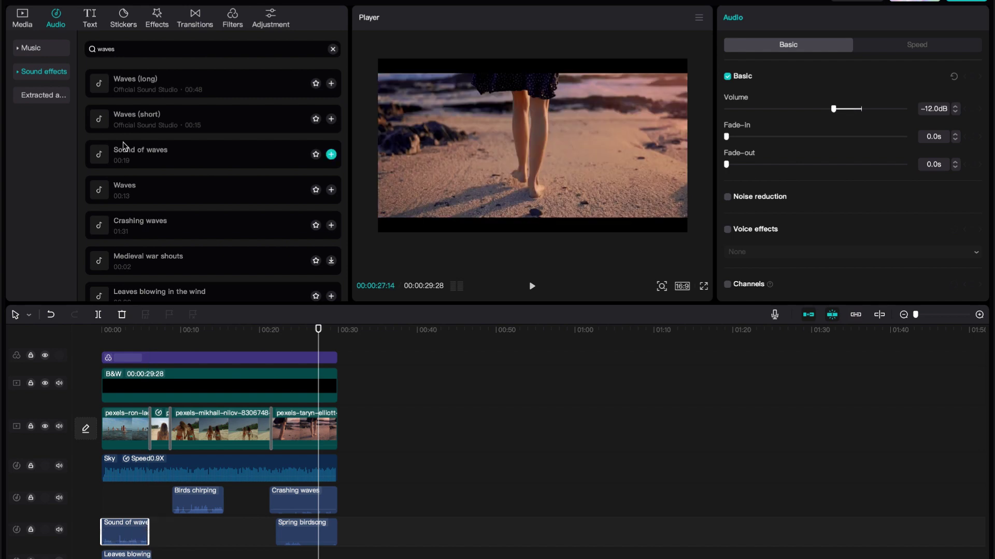
{"action": "double_click", "coordinate": [122, 50]}
{"action": "type", "text": "laughing"}
{"action": "key", "text": "Return"}
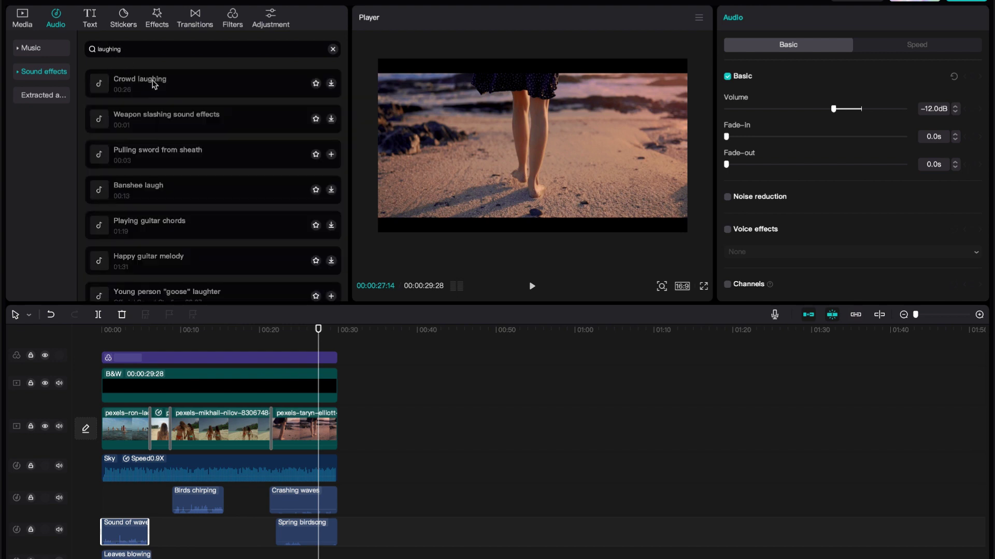
{"action": "left_click", "coordinate": [182, 91]}
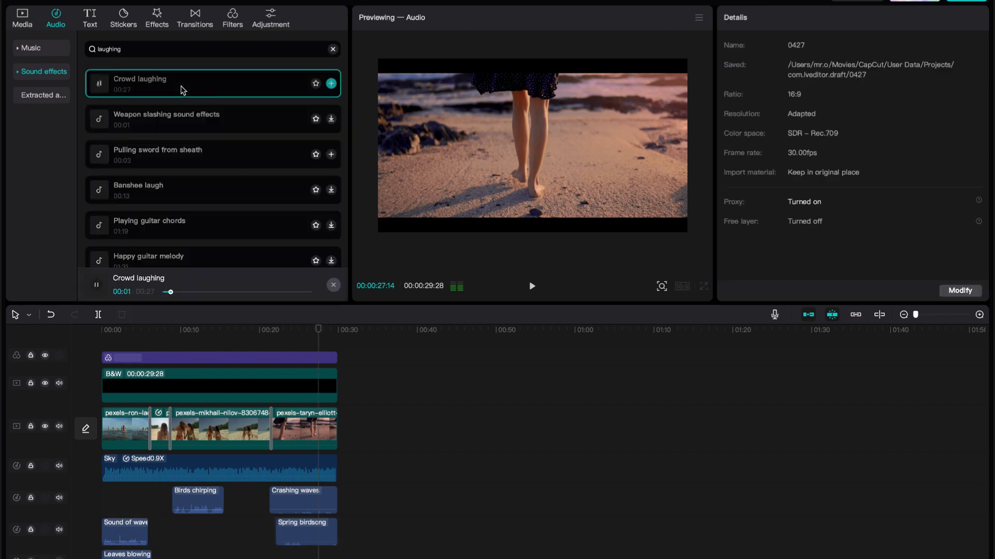
{"action": "left_click", "coordinate": [199, 191]}
{"action": "left_click", "coordinate": [220, 156]}
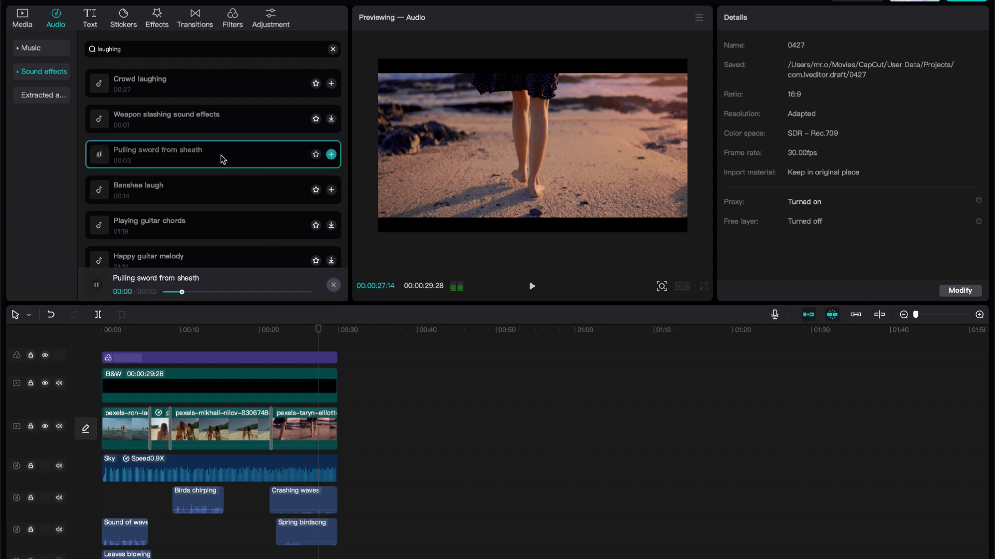
{"action": "left_click", "coordinate": [225, 124]}
{"action": "left_click", "coordinate": [207, 231]}
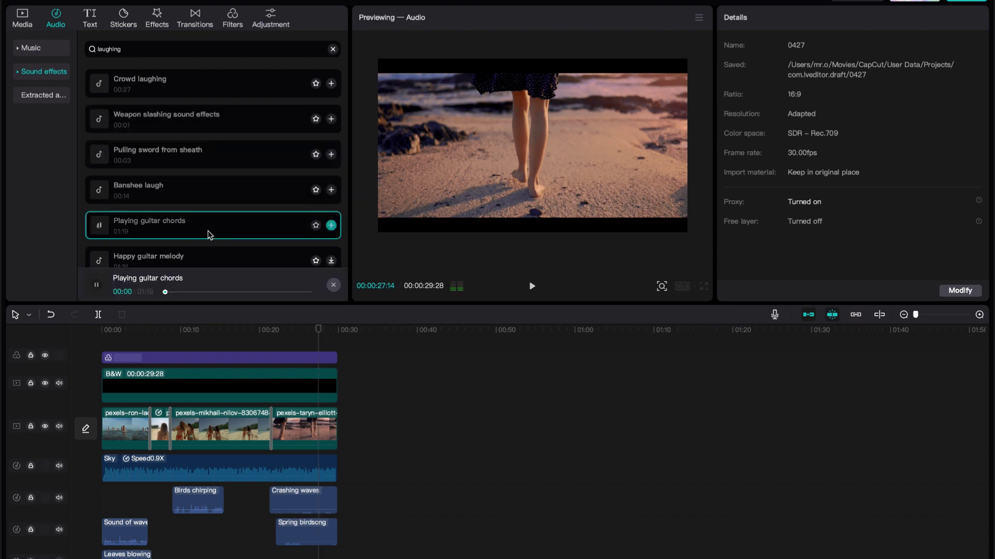
{"action": "scroll", "coordinate": [208, 231], "scroll_direction": "down", "scroll_amount": 3}
{"action": "left_click", "coordinate": [212, 223]}
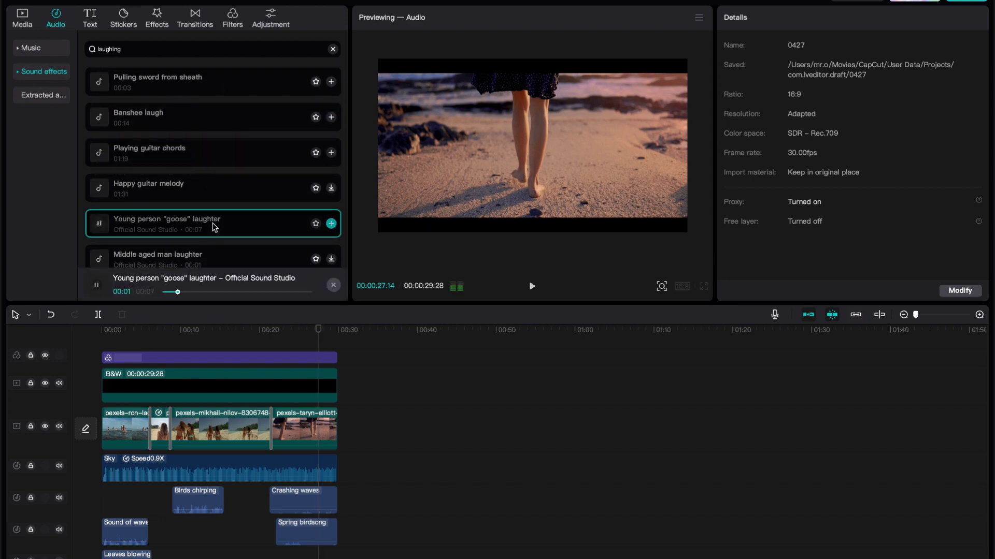
{"action": "scroll", "coordinate": [212, 222], "scroll_direction": "down", "scroll_amount": 2}
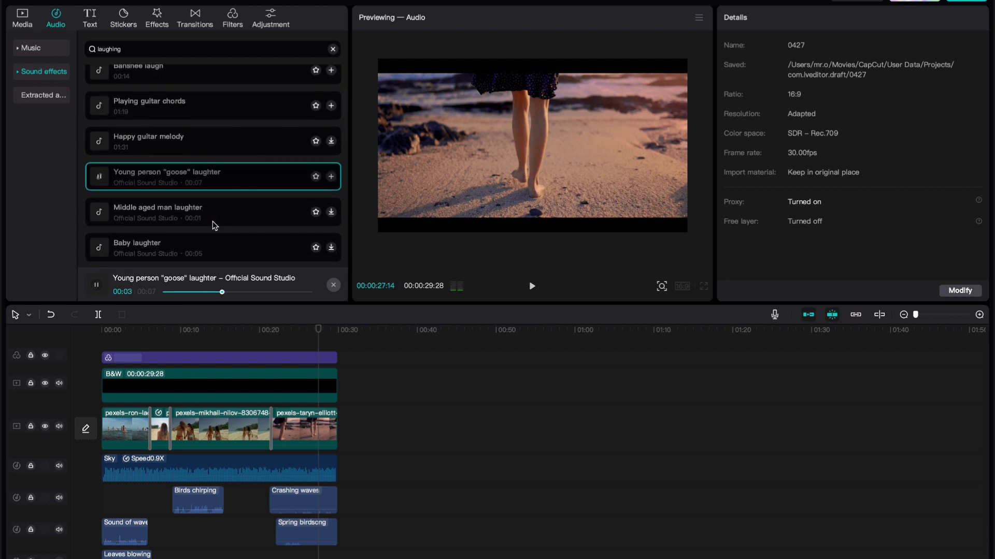
{"action": "scroll", "coordinate": [213, 221], "scroll_direction": "down", "scroll_amount": 3}
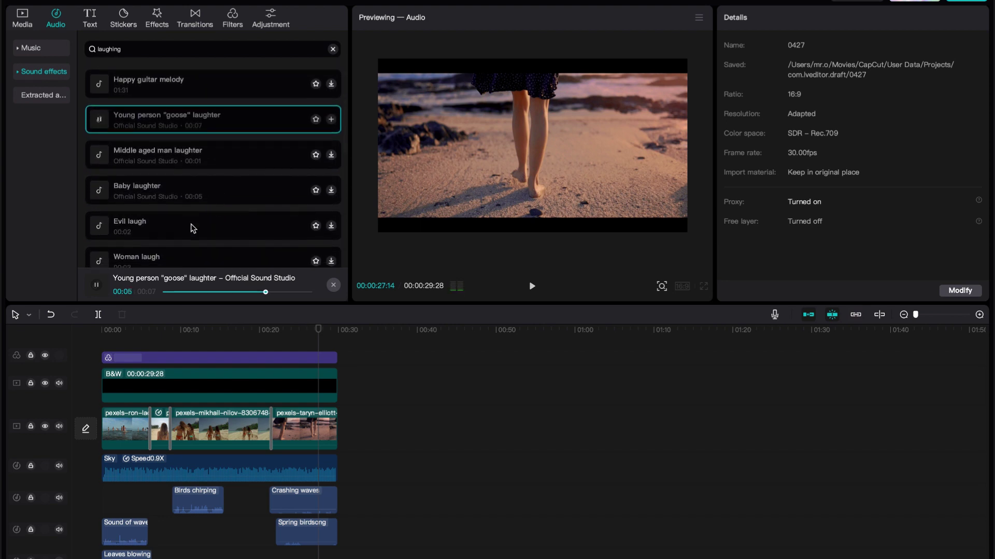
{"action": "scroll", "coordinate": [193, 229], "scroll_direction": "down", "scroll_amount": 3}
{"action": "left_click", "coordinate": [157, 211]}
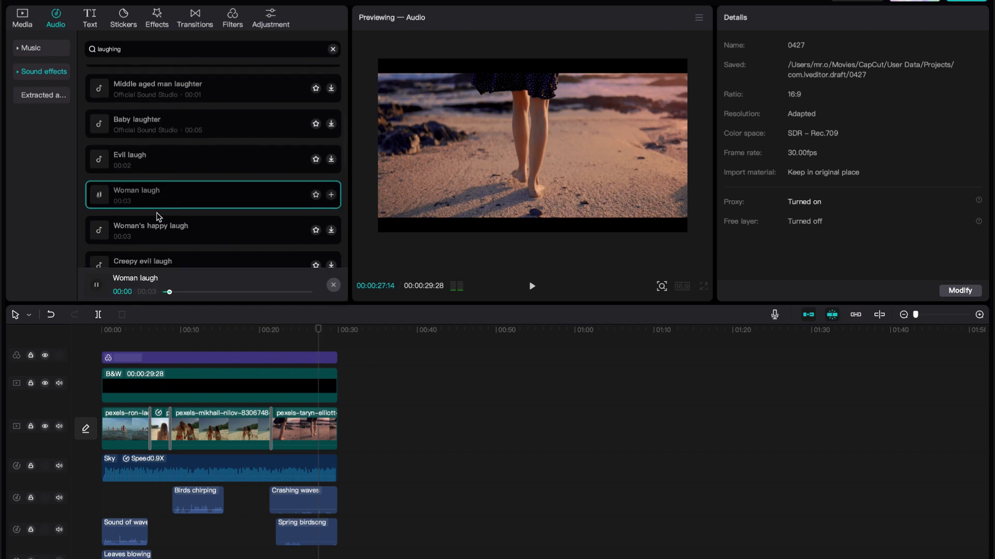
{"action": "scroll", "coordinate": [156, 213], "scroll_direction": "down", "scroll_amount": 1}
{"action": "left_click", "coordinate": [191, 210]}
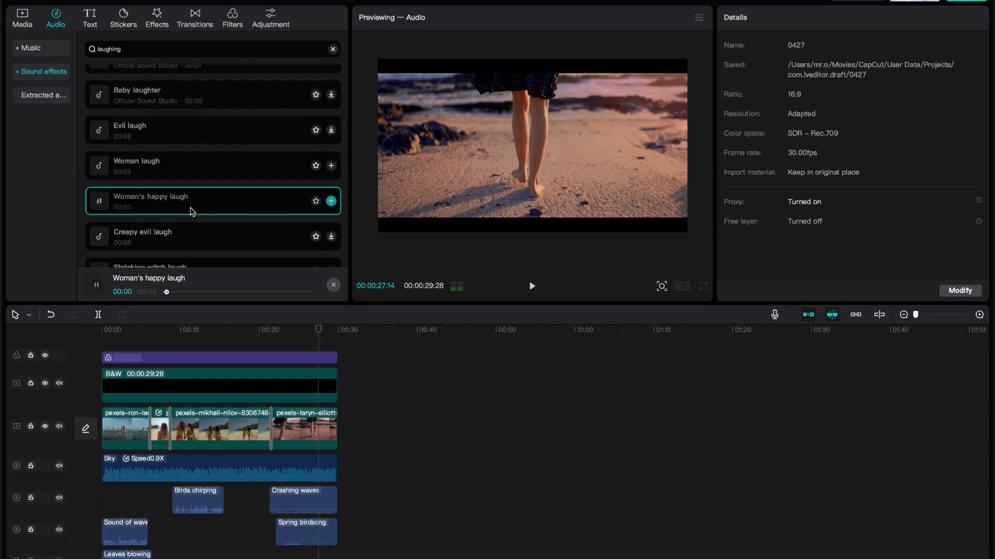
{"action": "scroll", "coordinate": [191, 210], "scroll_direction": "down", "scroll_amount": 2}
{"action": "scroll", "coordinate": [189, 218], "scroll_direction": "down", "scroll_amount": 2}
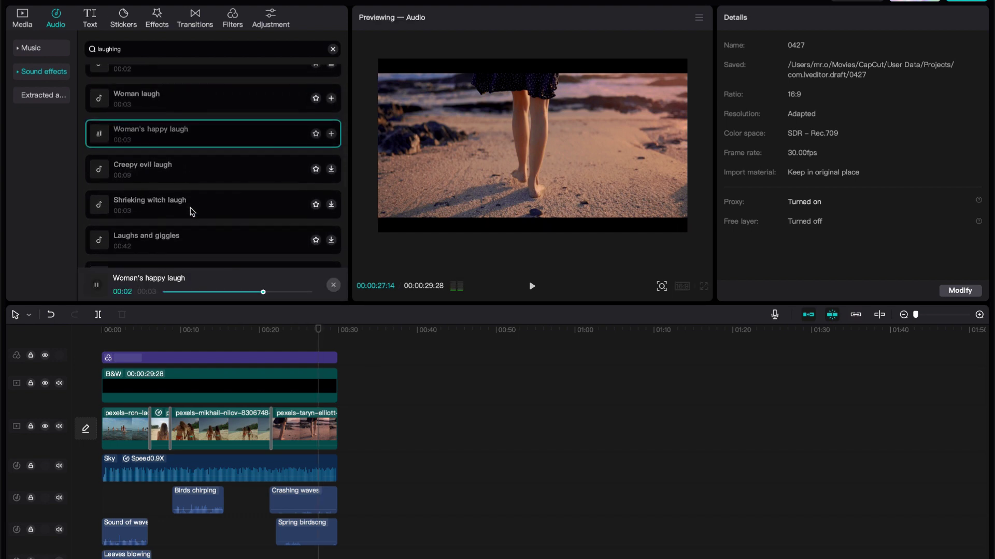
{"action": "left_click", "coordinate": [187, 236]}
{"action": "scroll", "coordinate": [187, 238], "scroll_direction": "down", "scroll_amount": 2}
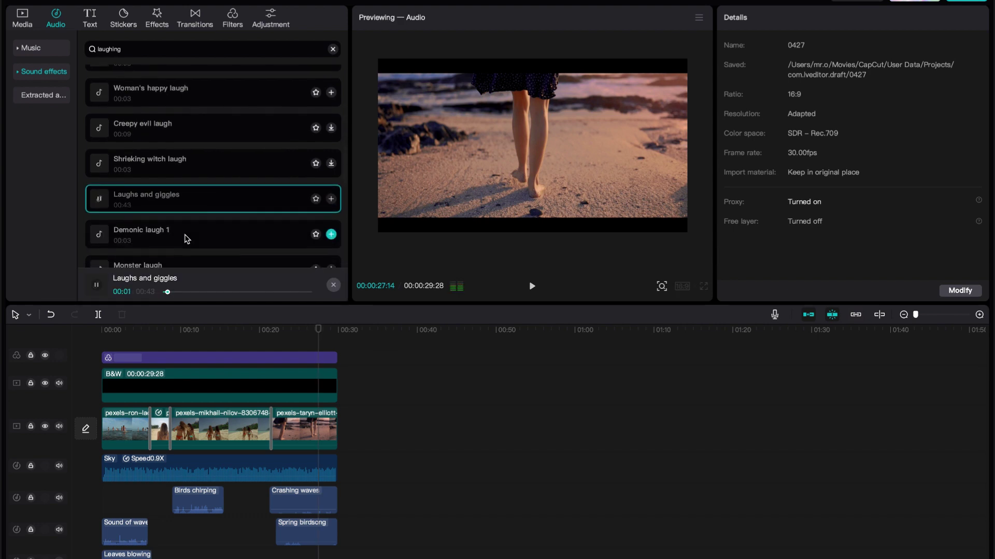
{"action": "scroll", "coordinate": [187, 239], "scroll_direction": "down", "scroll_amount": 1}
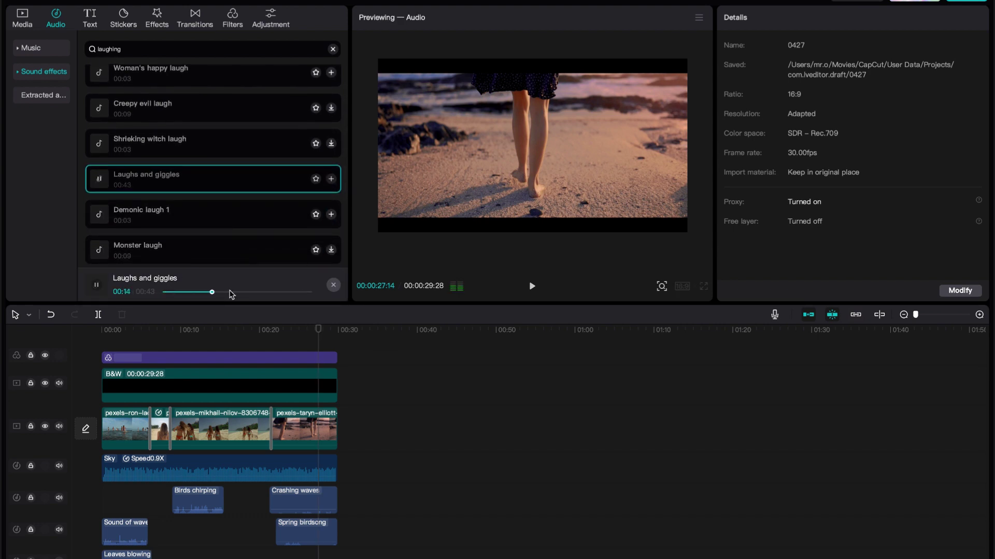
{"action": "scroll", "coordinate": [231, 294], "scroll_direction": "down", "scroll_amount": 2}
{"action": "scroll", "coordinate": [211, 231], "scroll_direction": "down", "scroll_amount": 3}
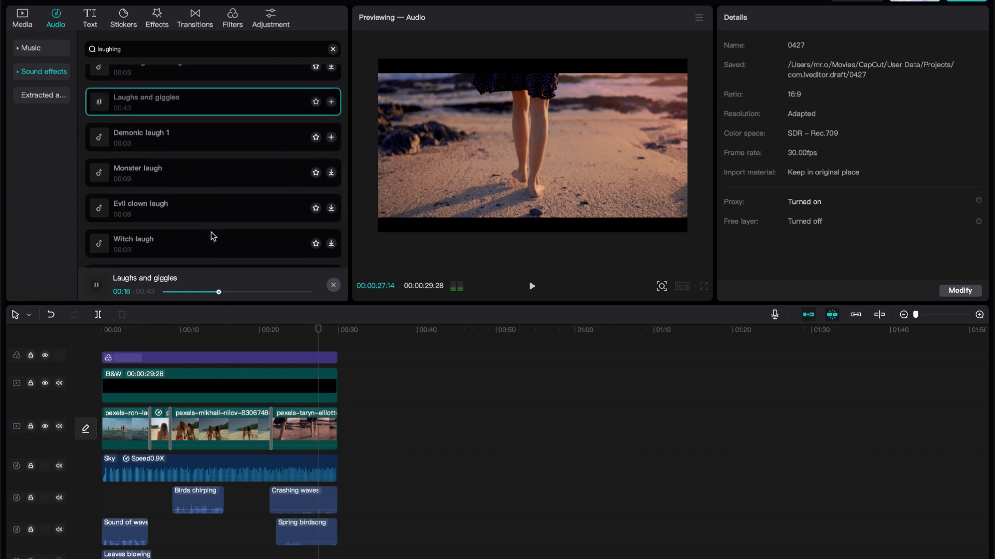
{"action": "left_click", "coordinate": [210, 232]}
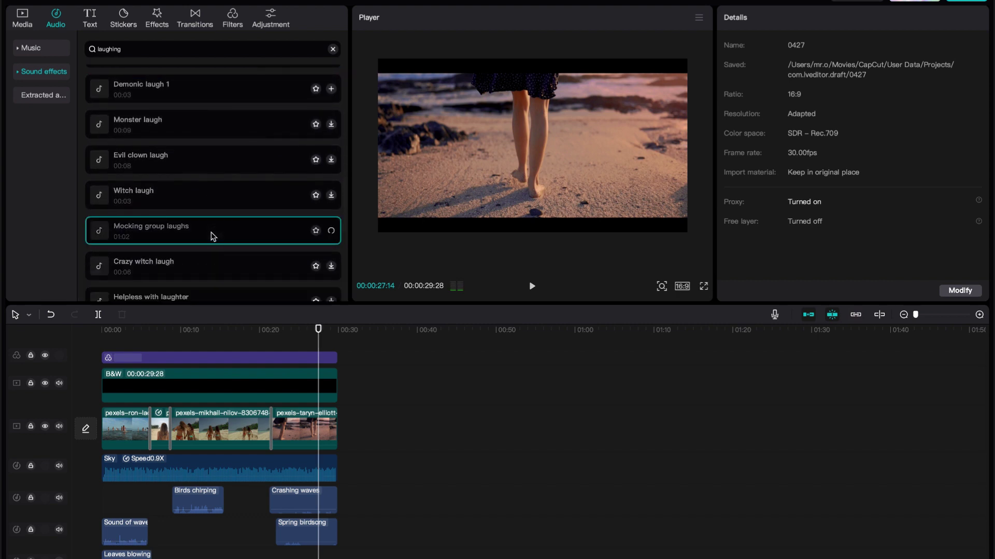
{"action": "scroll", "coordinate": [210, 232], "scroll_direction": "down", "scroll_amount": 2}
{"action": "scroll", "coordinate": [211, 233], "scroll_direction": "down", "scroll_amount": 2}
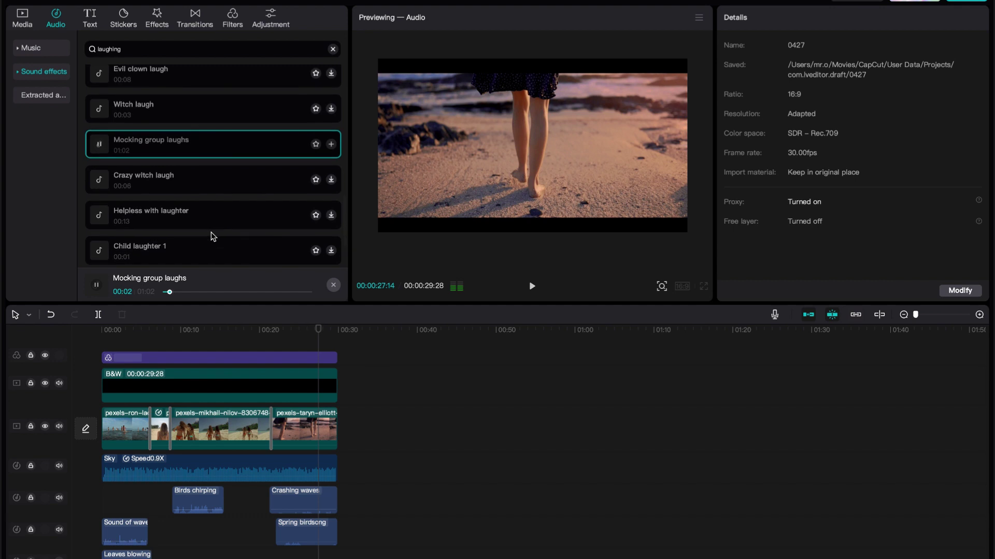
{"action": "left_click", "coordinate": [207, 218]}
{"action": "scroll", "coordinate": [210, 220], "scroll_direction": "down", "scroll_amount": 8}
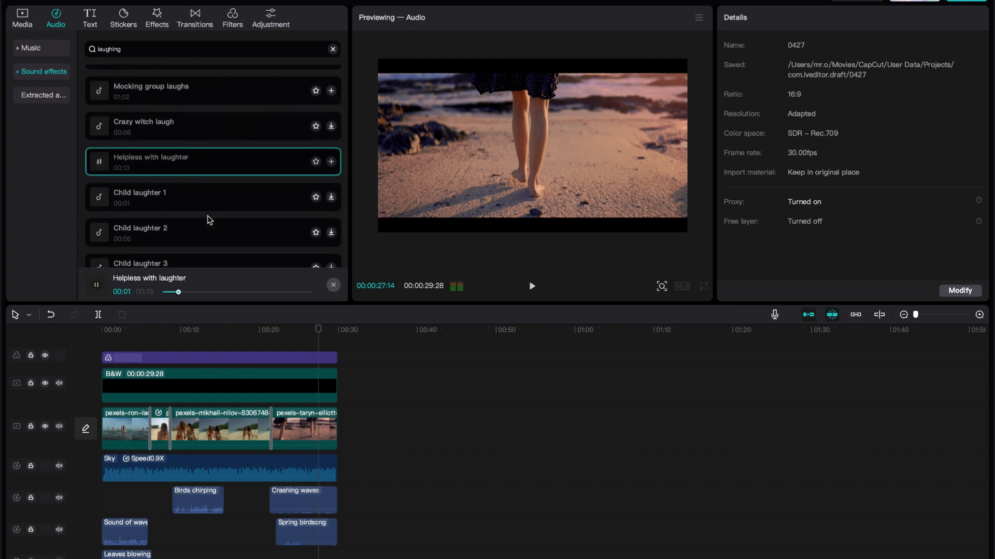
{"action": "left_click", "coordinate": [191, 190]}
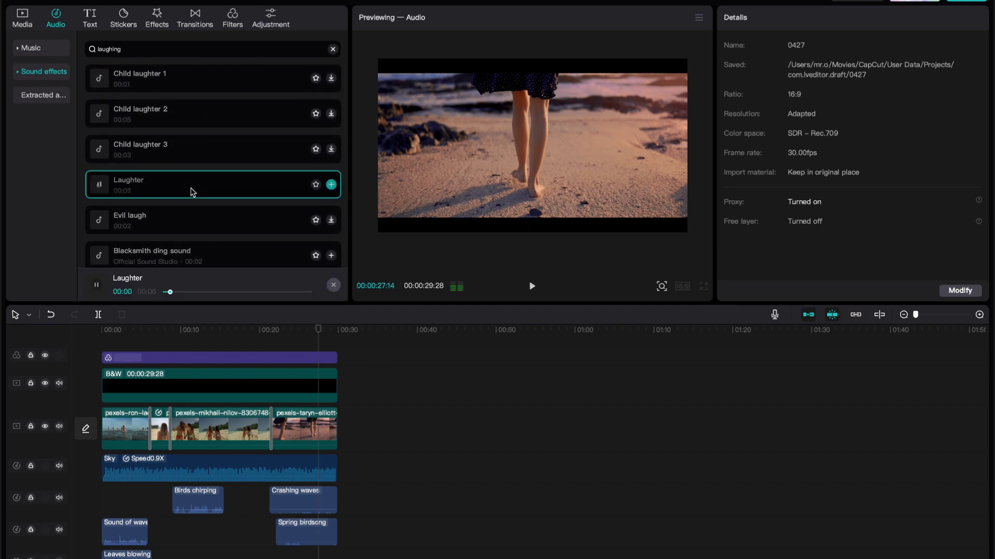
{"action": "scroll", "coordinate": [192, 191], "scroll_direction": "down", "scroll_amount": 3}
{"action": "scroll", "coordinate": [192, 192], "scroll_direction": "up", "scroll_amount": 2}
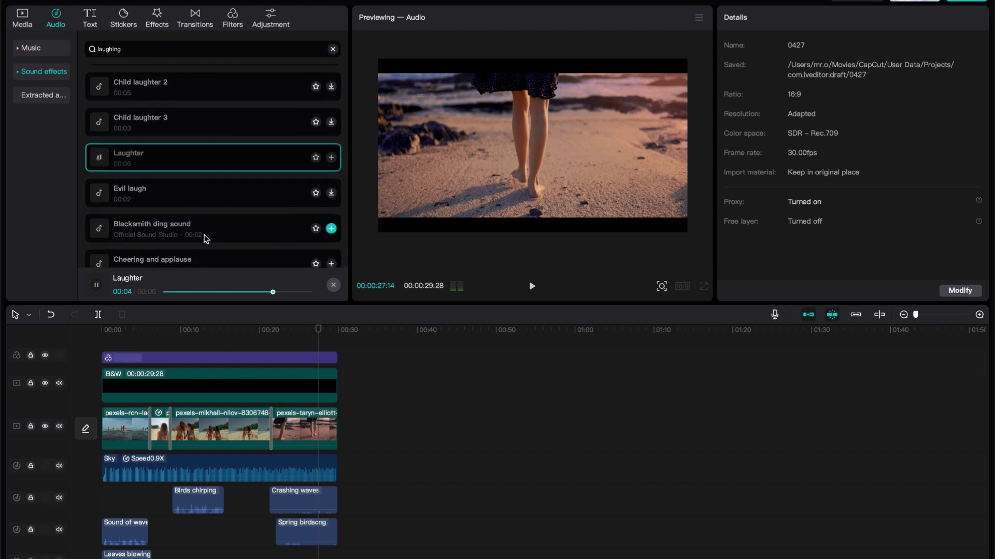
{"action": "scroll", "coordinate": [210, 195], "scroll_direction": "up", "scroll_amount": 6}
{"action": "scroll", "coordinate": [210, 195], "scroll_direction": "up", "scroll_amount": 1}
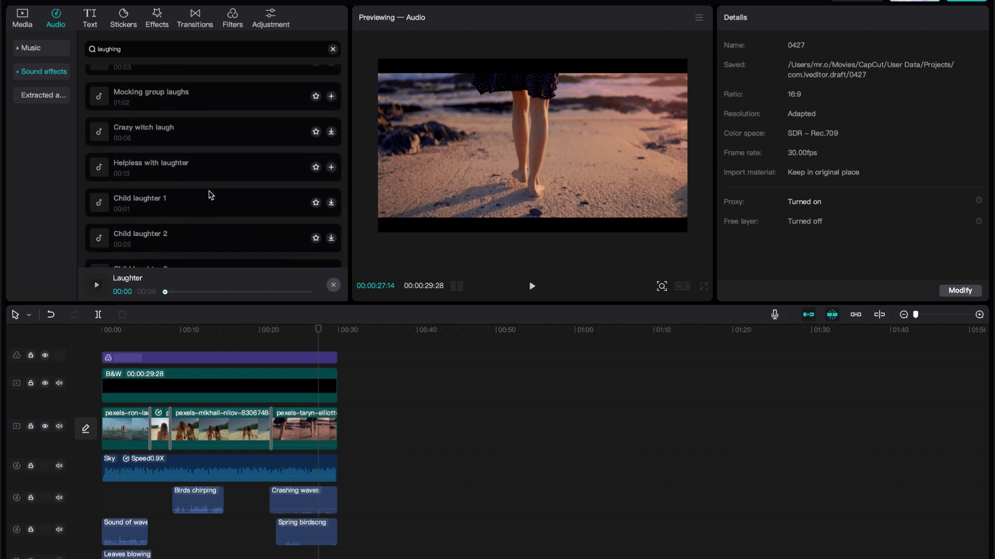
{"action": "scroll", "coordinate": [210, 195], "scroll_direction": "up", "scroll_amount": 8}
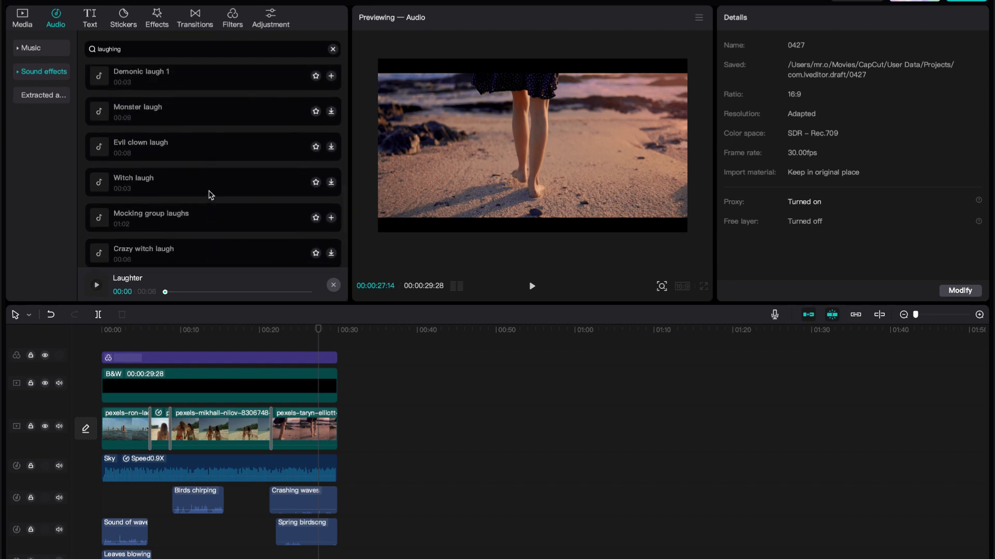
{"action": "scroll", "coordinate": [209, 195], "scroll_direction": "up", "scroll_amount": 3}
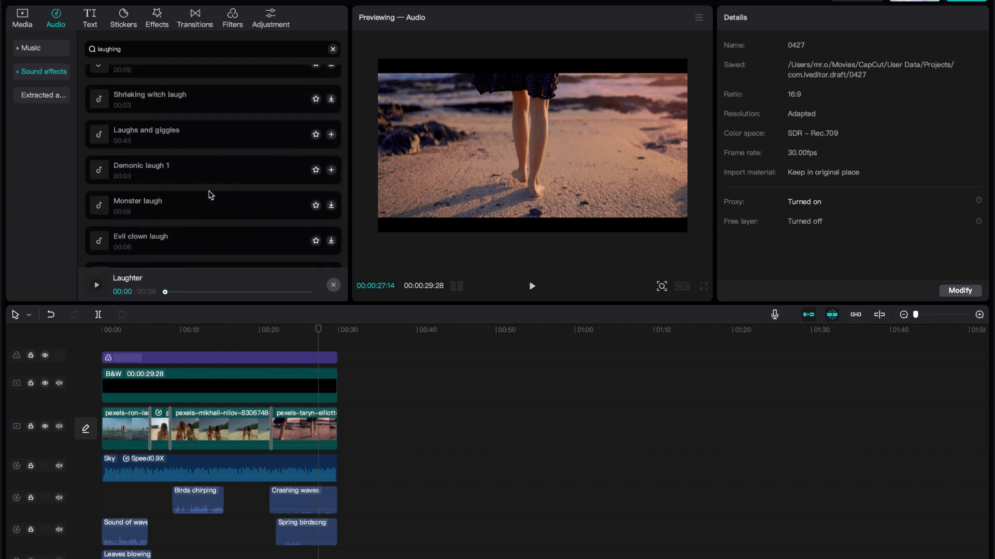
- Search sound effects for 'beach', preview Tree branches swaying, and return playback to the start
{"action": "double_click", "coordinate": [124, 47]}
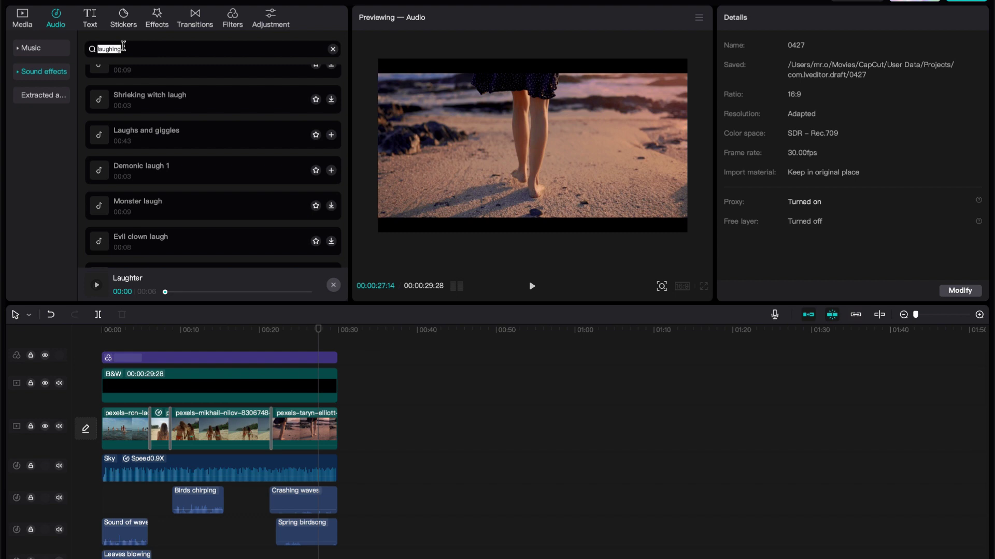
{"action": "type", "text": "beach"}
{"action": "key", "text": "Return"}
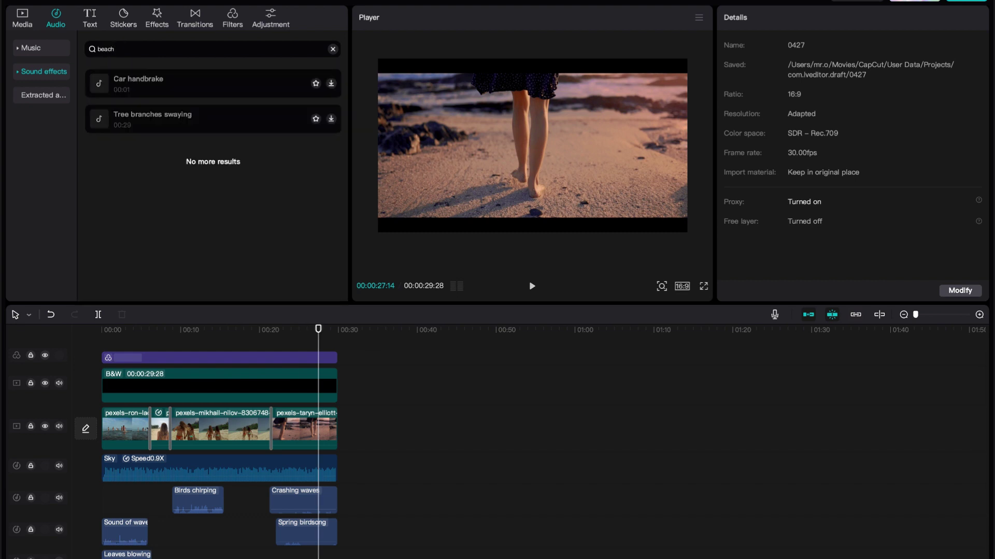
{"action": "left_click", "coordinate": [173, 119]}
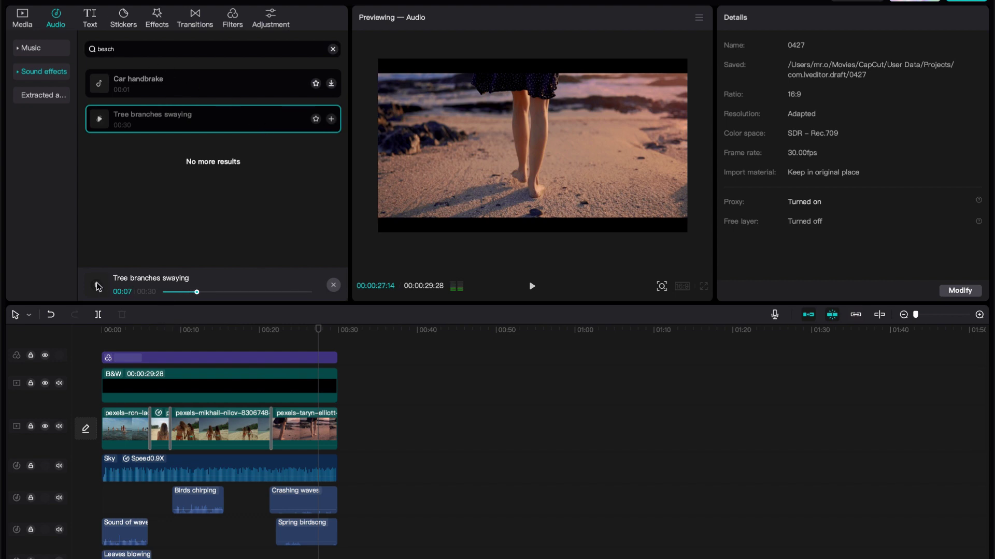
{"action": "left_click_drag", "start_coordinate": [129, 329], "coordinate": [243, 369]}
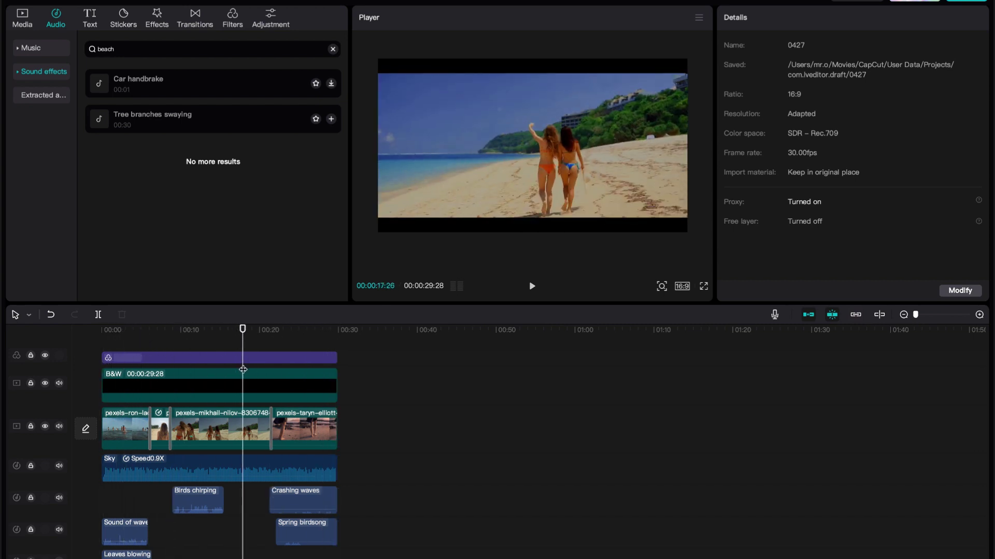
{"action": "left_click_drag", "start_coordinate": [243, 330], "coordinate": [186, 329]}
{"action": "left_click", "coordinate": [111, 365]}
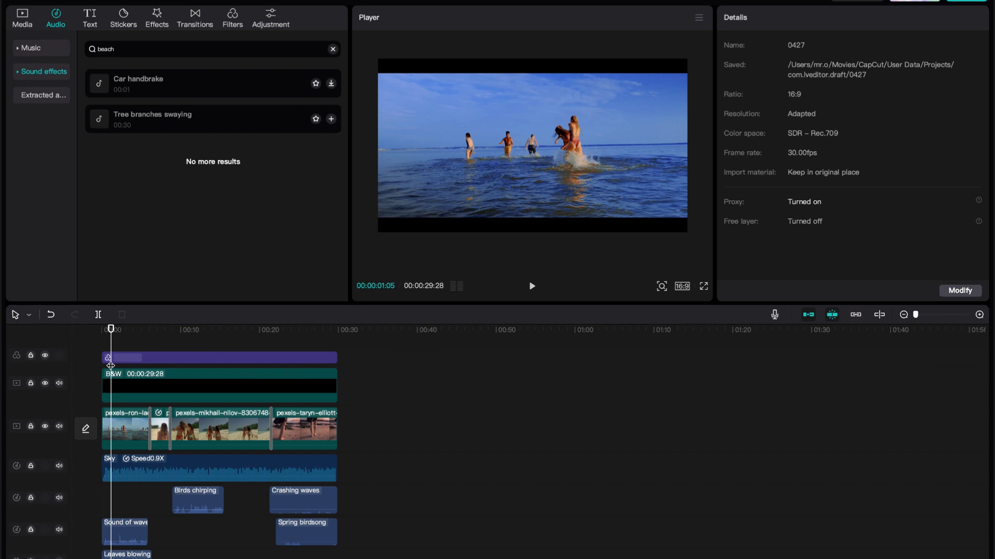
{"action": "left_click_drag", "start_coordinate": [117, 331], "coordinate": [104, 347]}
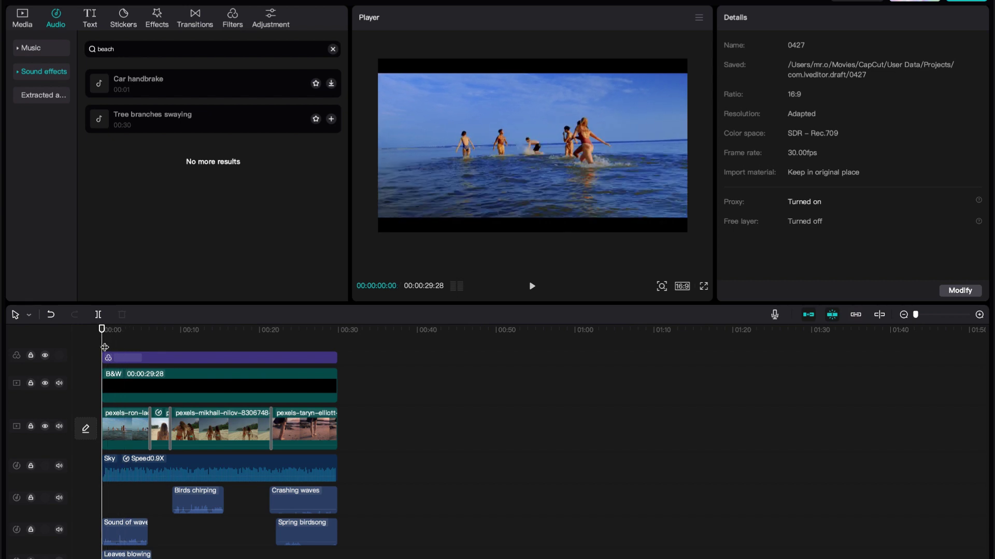